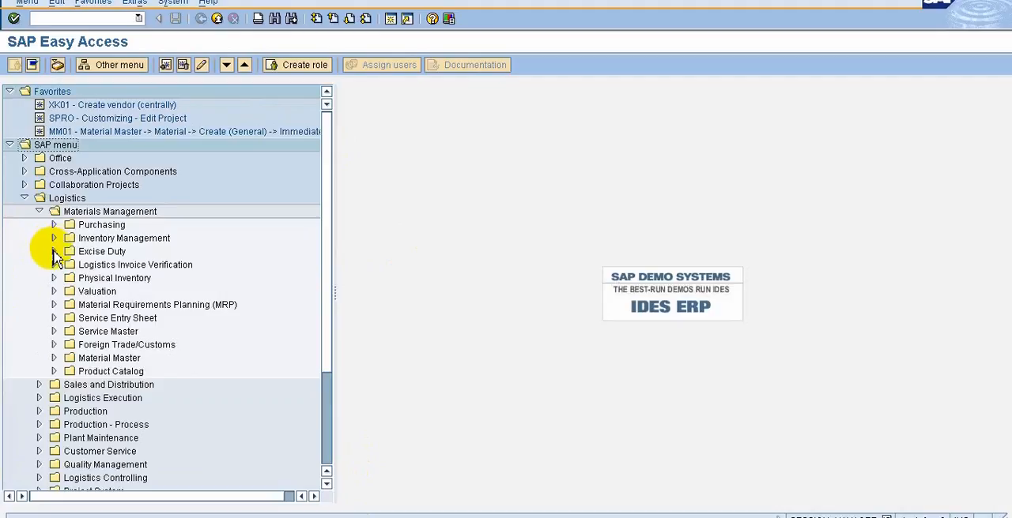
Browse the Physical Inventory folders under Materials Management, including the session transactions for creating inventory documents for externally-owned and own special stock.
left_click(54, 279)
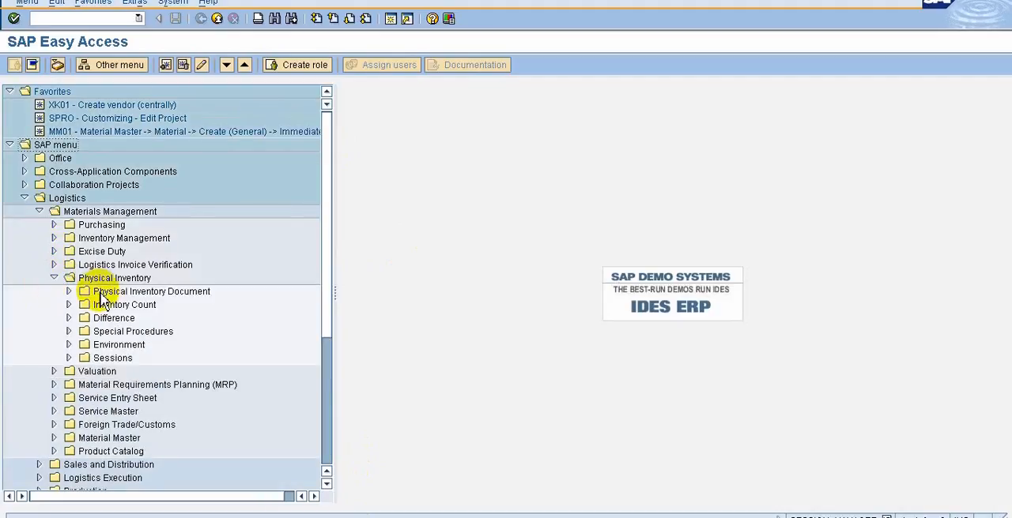
left_click(69, 292)
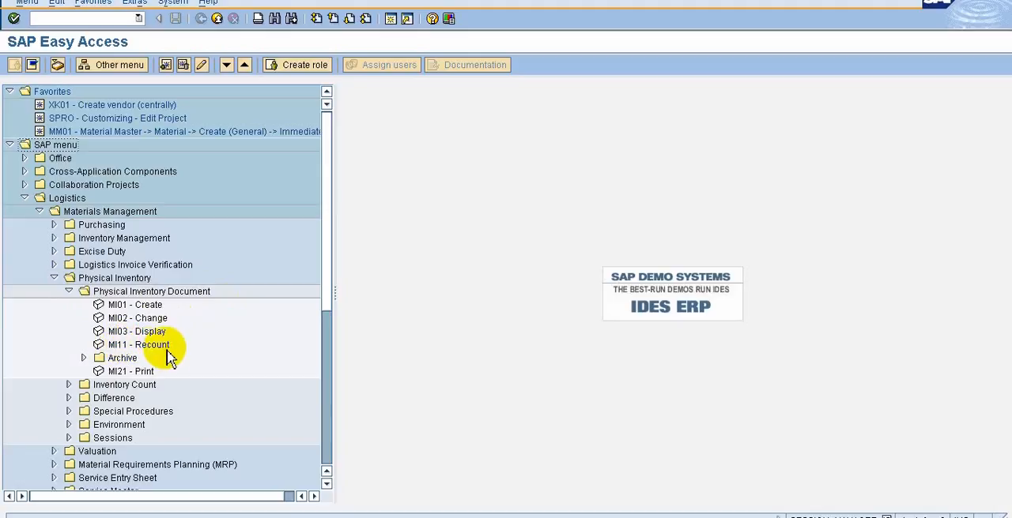
left_click(68, 294)
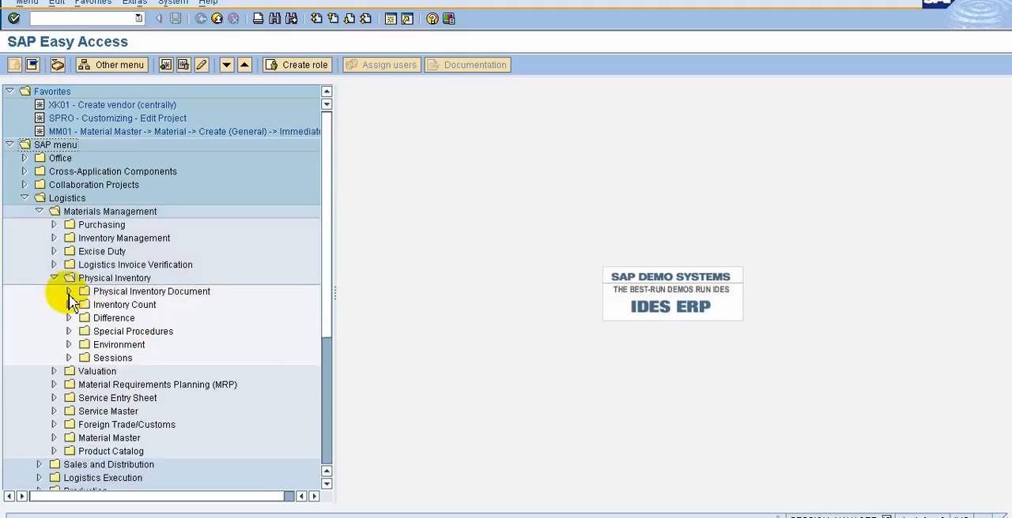
left_click(69, 359)
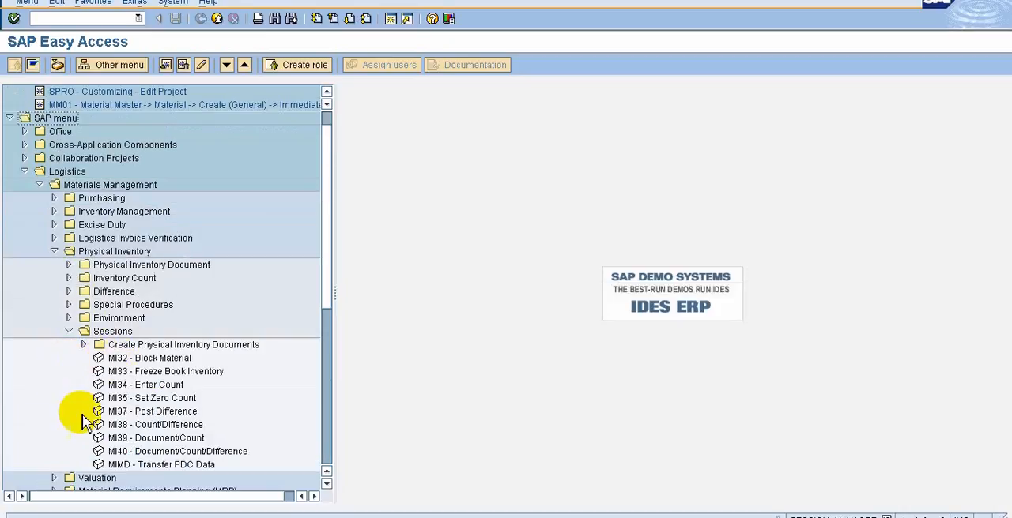
left_click(85, 345)
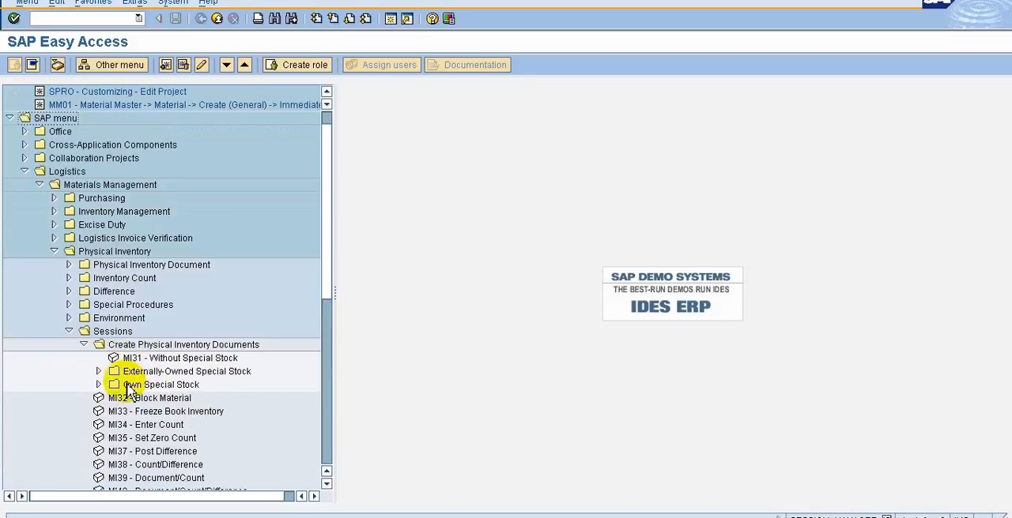
left_click(99, 372)
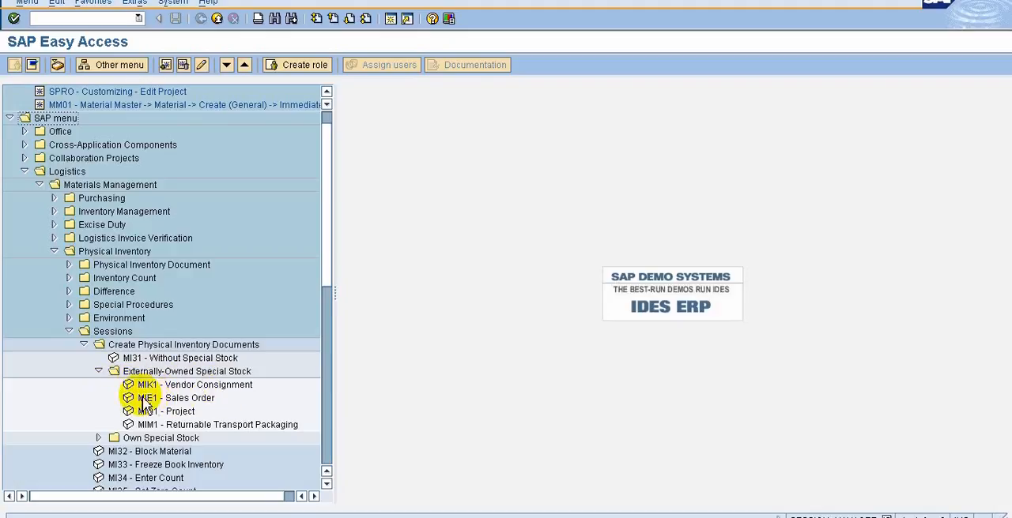
left_click(98, 438)
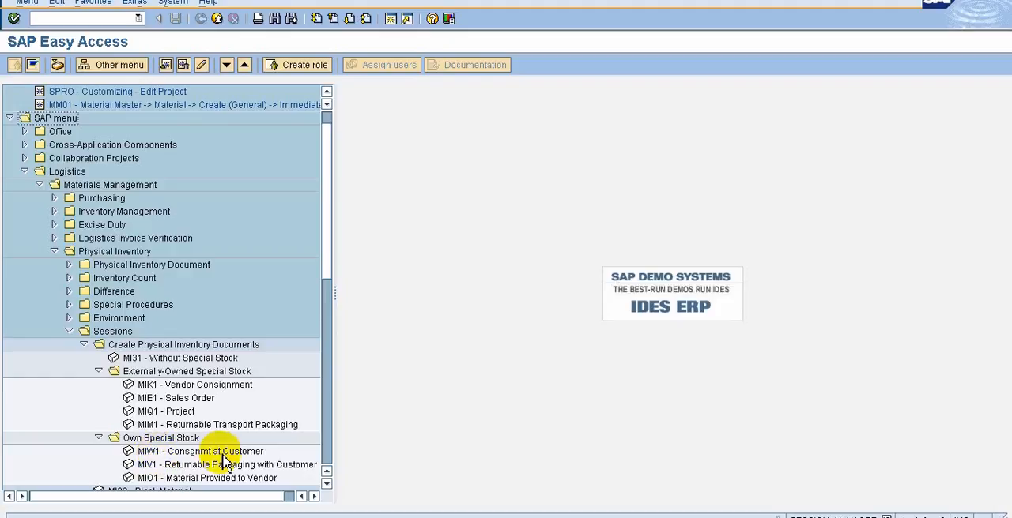
Collapse the special stock folders, view the selection screen of MI31 - Without Special Stock and return to the menu tree.
left_click(160, 360)
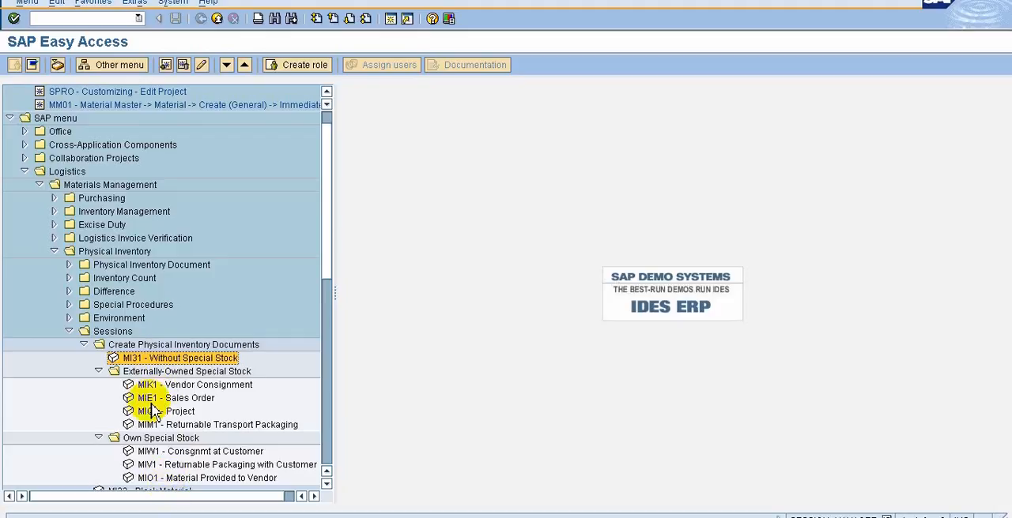
left_click(99, 372)
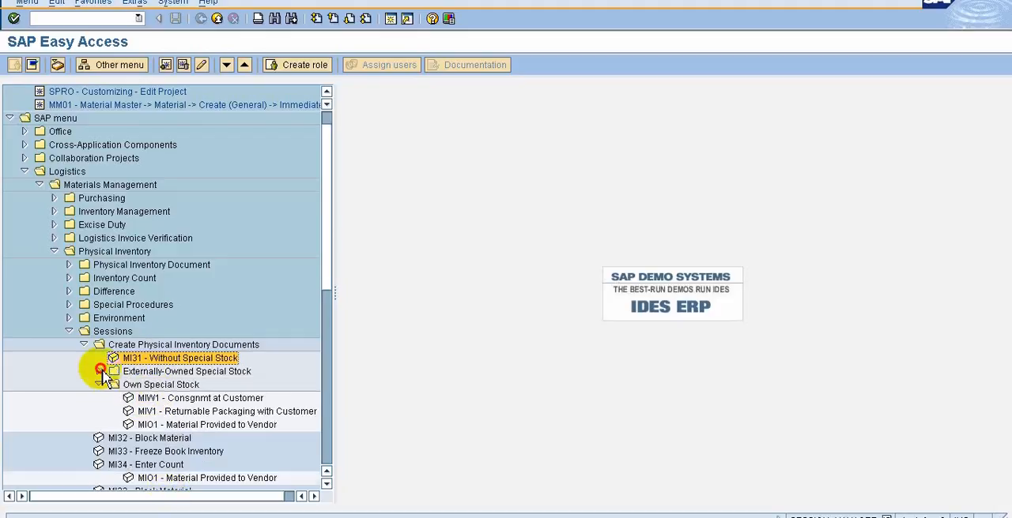
left_click(99, 385)
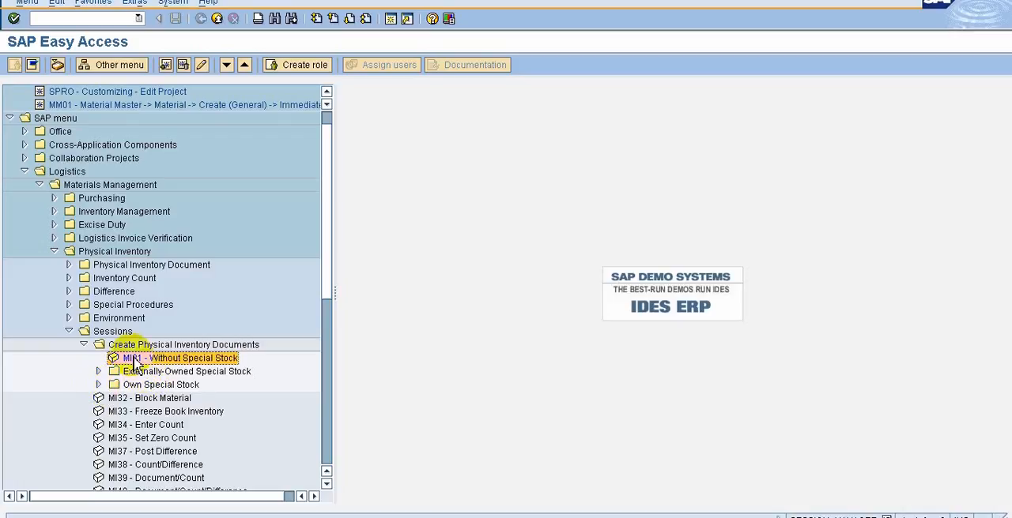
double_click(131, 357)
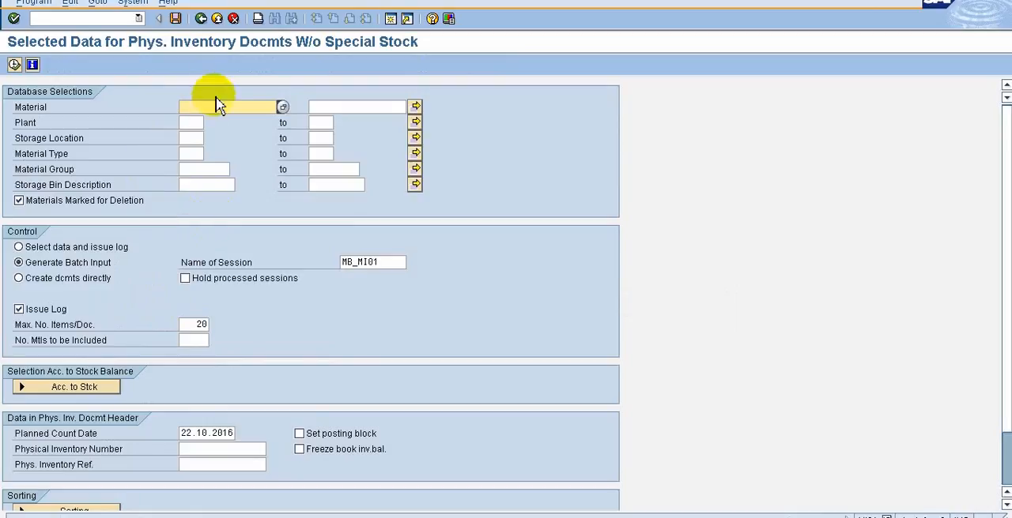
left_click(202, 19)
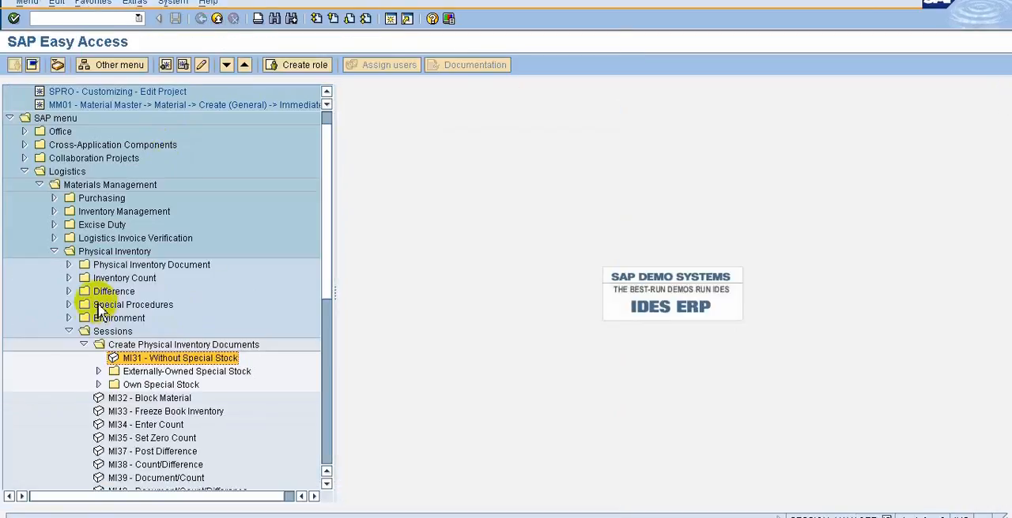
Collapse the Sessions folder and open MI01 - Create from the Physical Inventory Document folder.
left_click(69, 332)
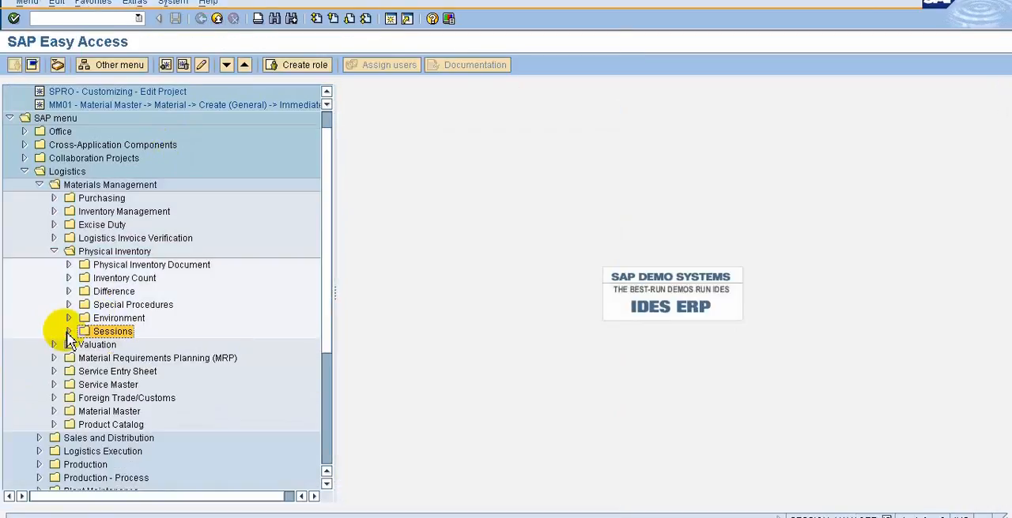
left_click(69, 264)
left_click(121, 281)
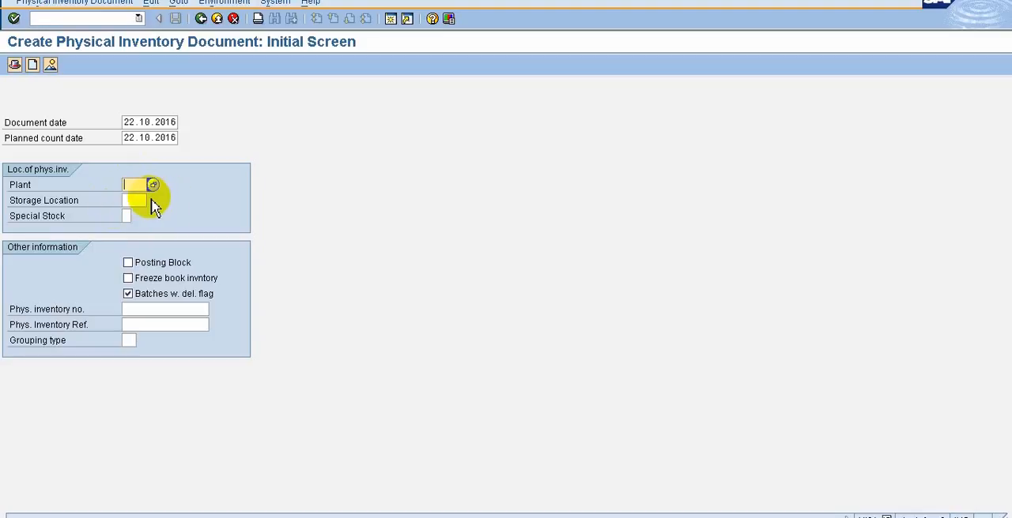
Fill in plant 1000, storage location 0001, physical inventory number 678 and the reference "month end stock".
type("000")
left_click(139, 204)
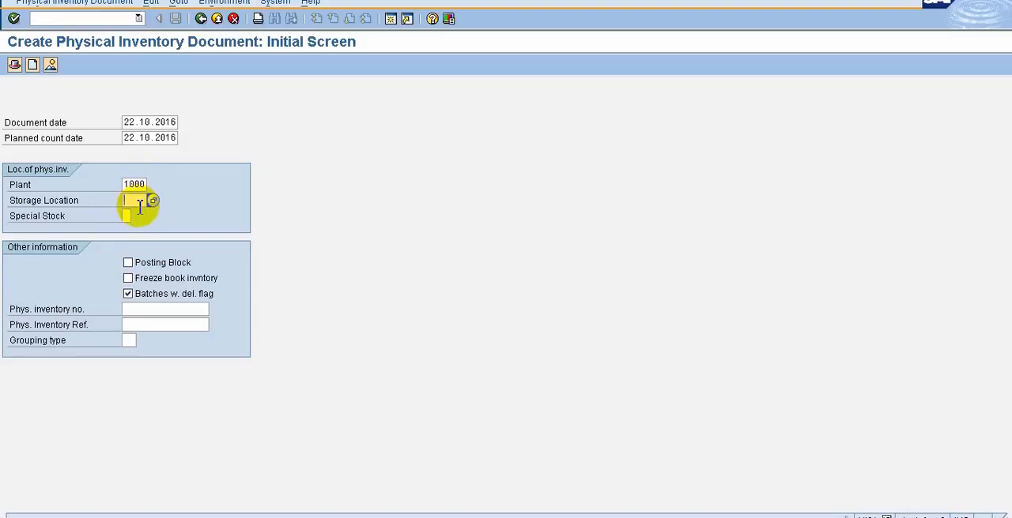
type("00")
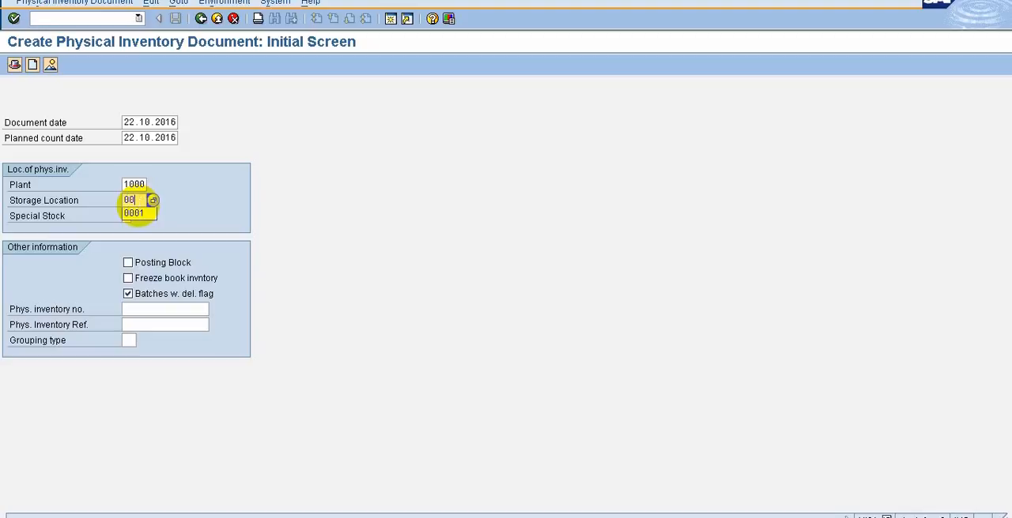
left_click(136, 212)
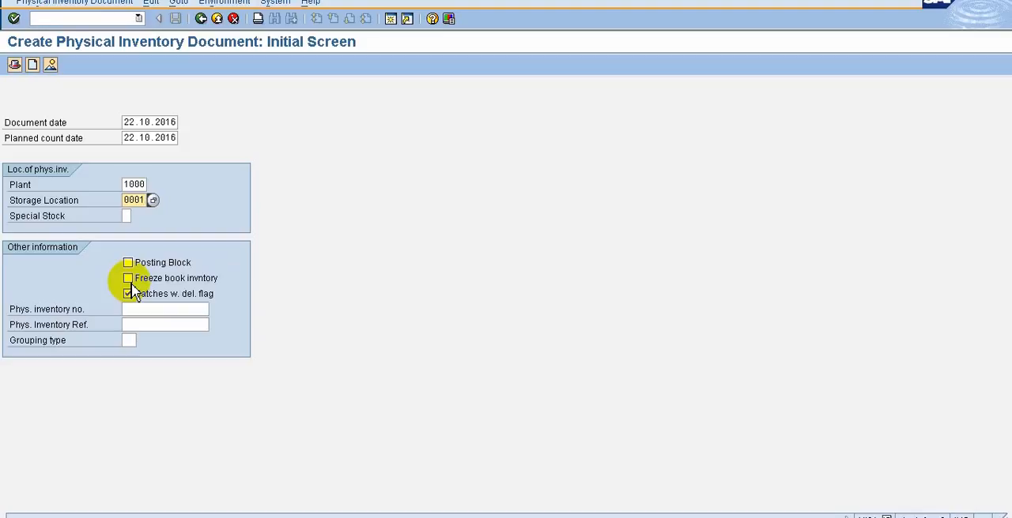
left_click(141, 308)
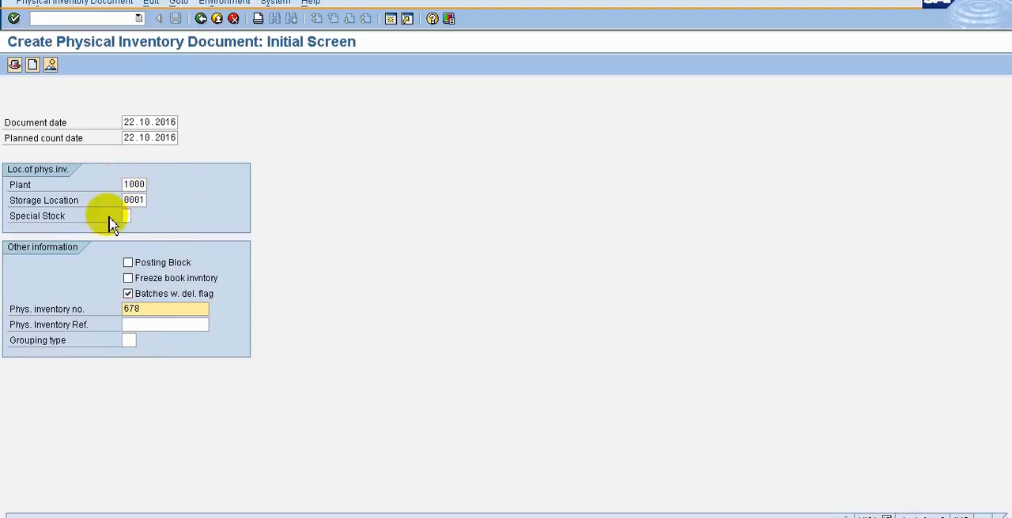
left_click(154, 329)
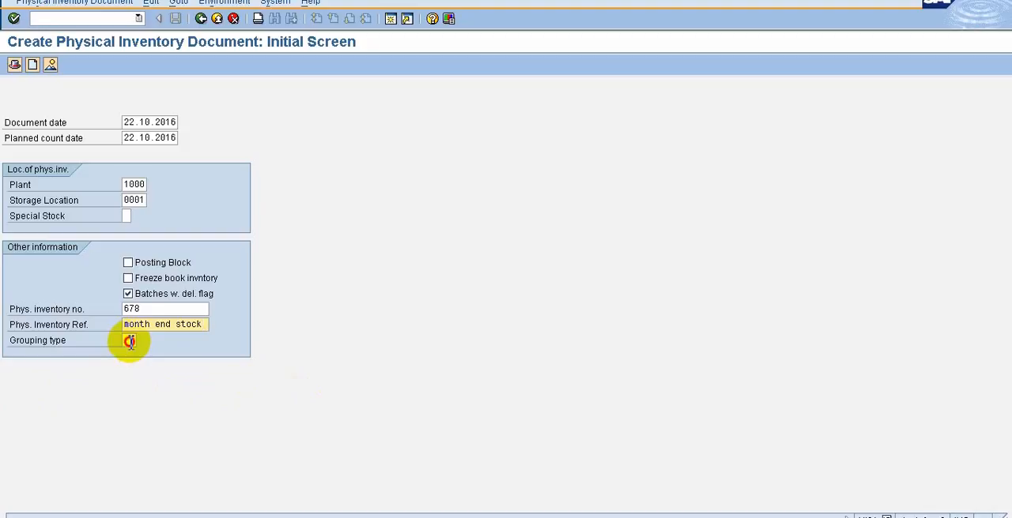
Look up the available grouping types for the inventory document and close the list without choosing one.
left_click(129, 342)
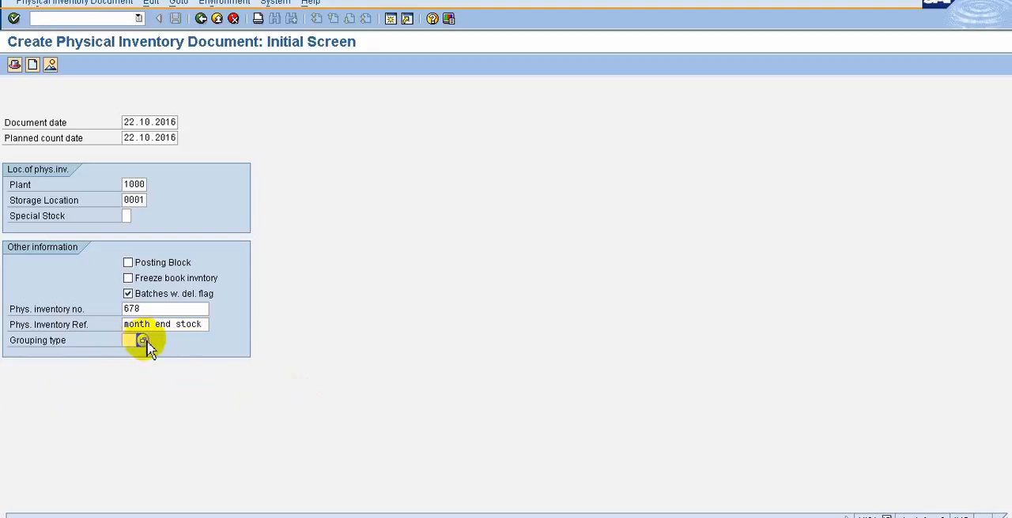
left_click(144, 341)
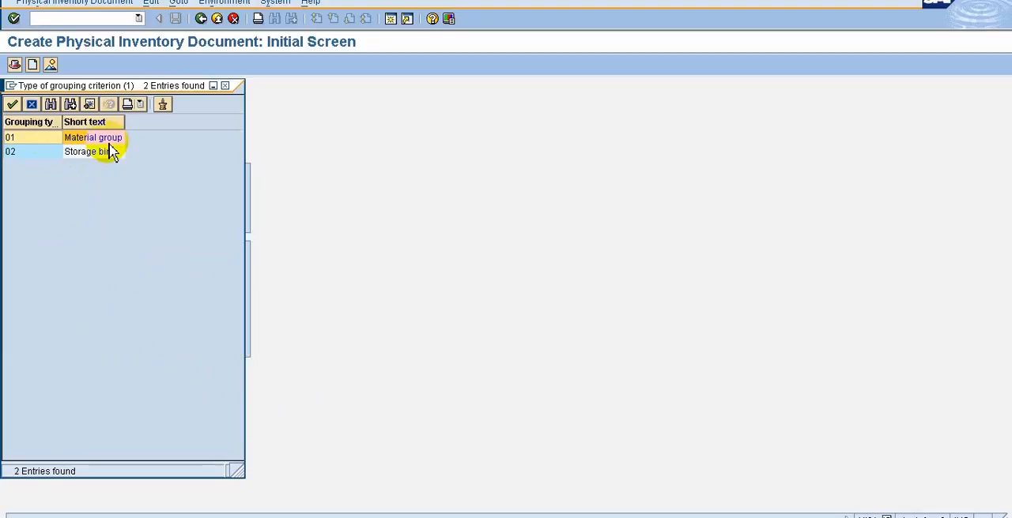
left_click(32, 104)
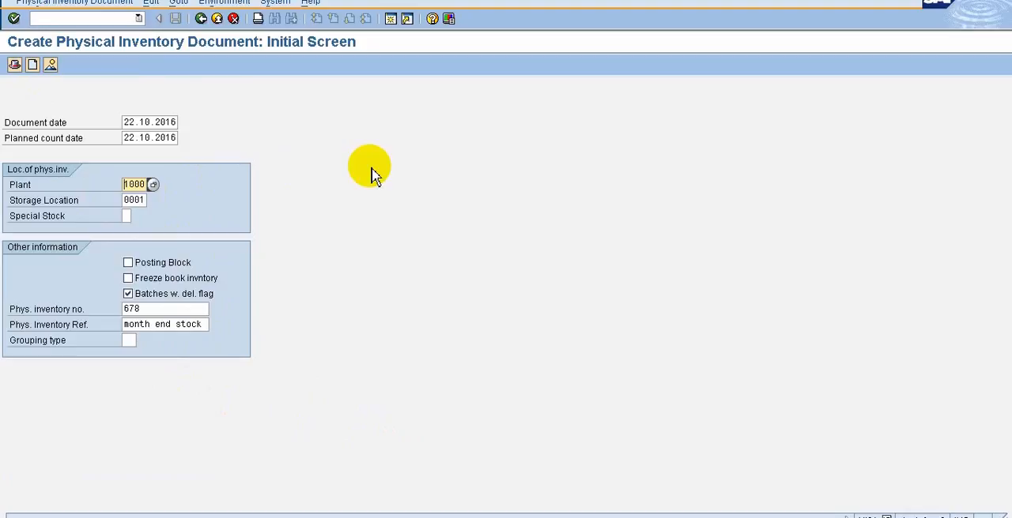
Continue to the new items list and enter material DVRSA01 as item 1 by searching for DVR*.
key("Return")
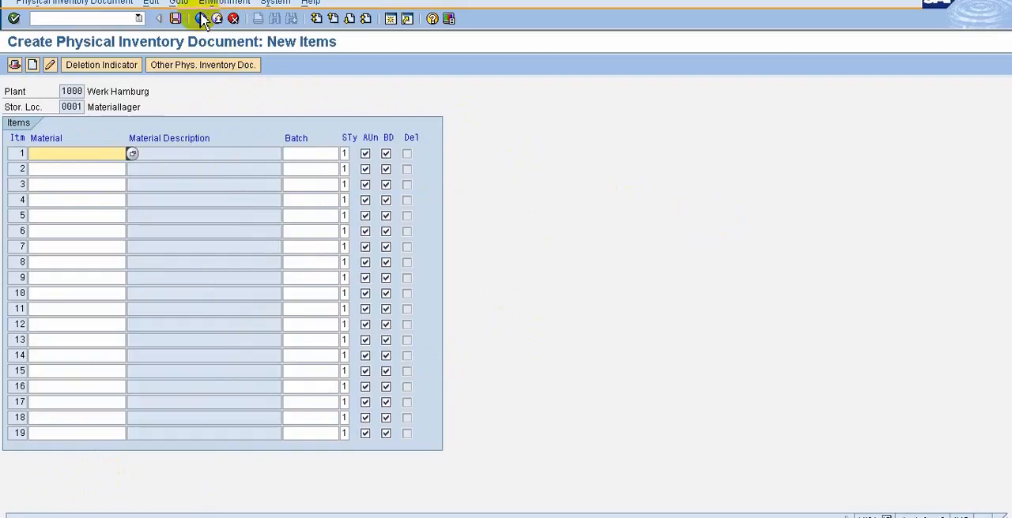
left_click(178, 3)
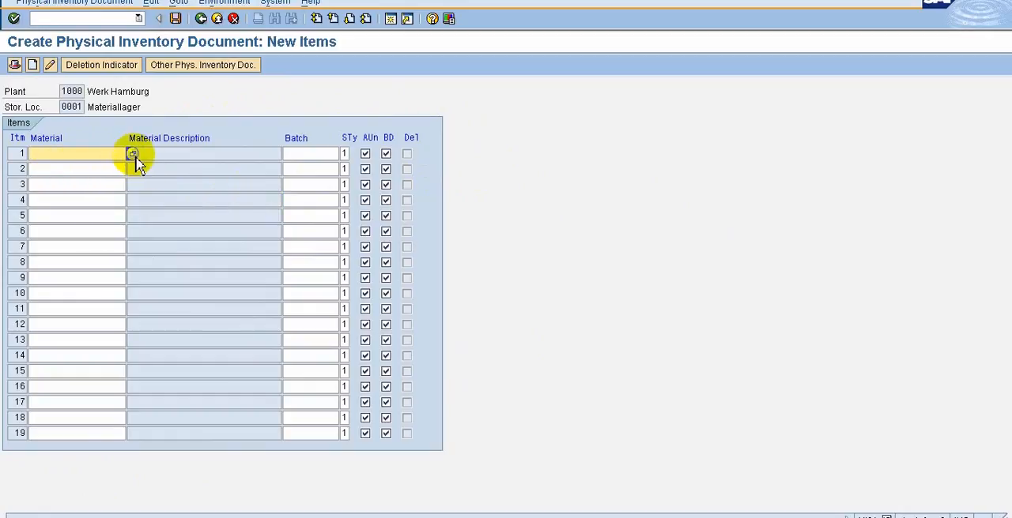
left_click(132, 156)
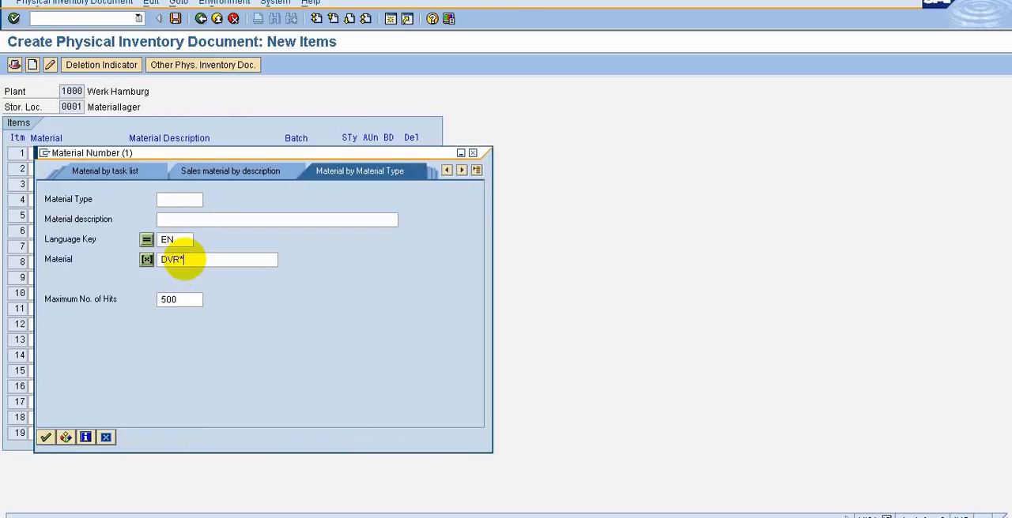
left_click(46, 438)
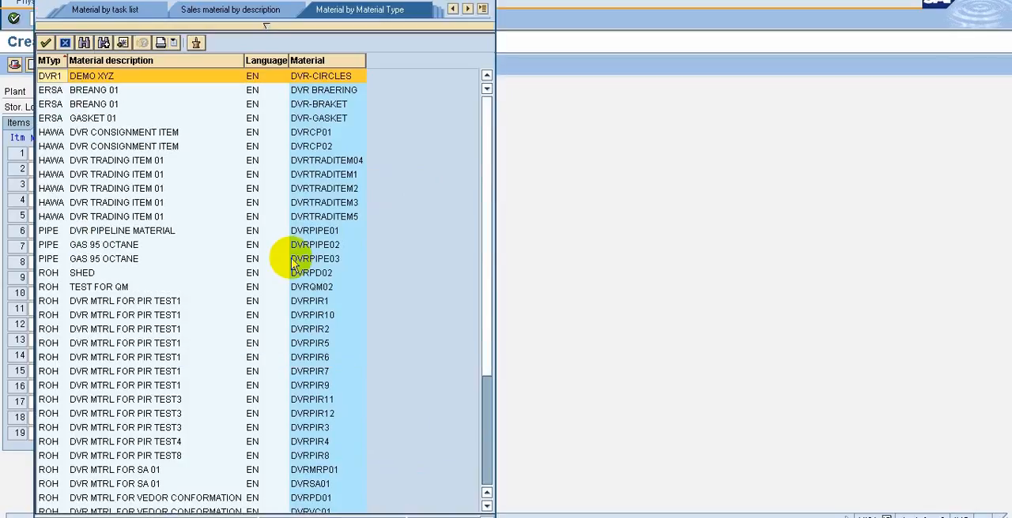
left_click(319, 484)
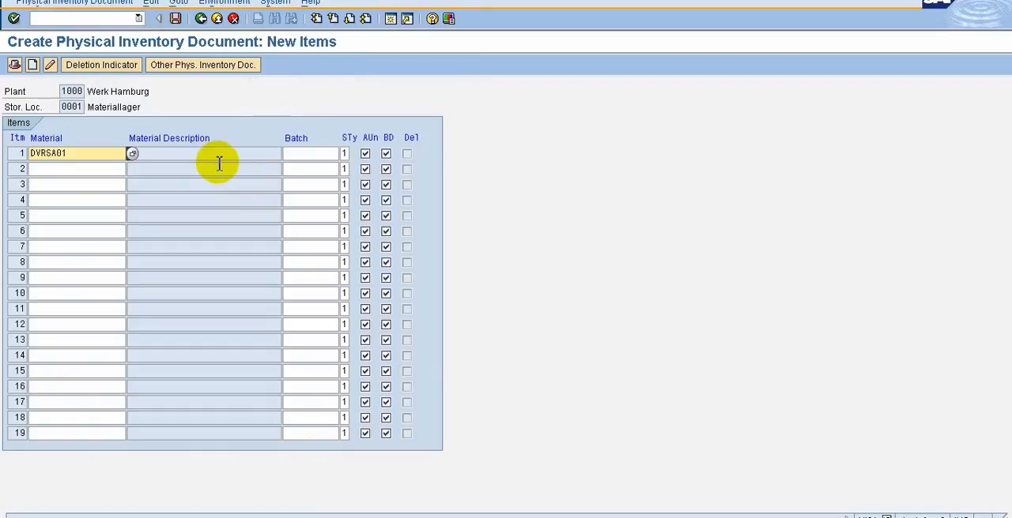
Enter material DVRPIR2 as item 2 by searching for DVR*, and submit the items for checking.
left_click(105, 169)
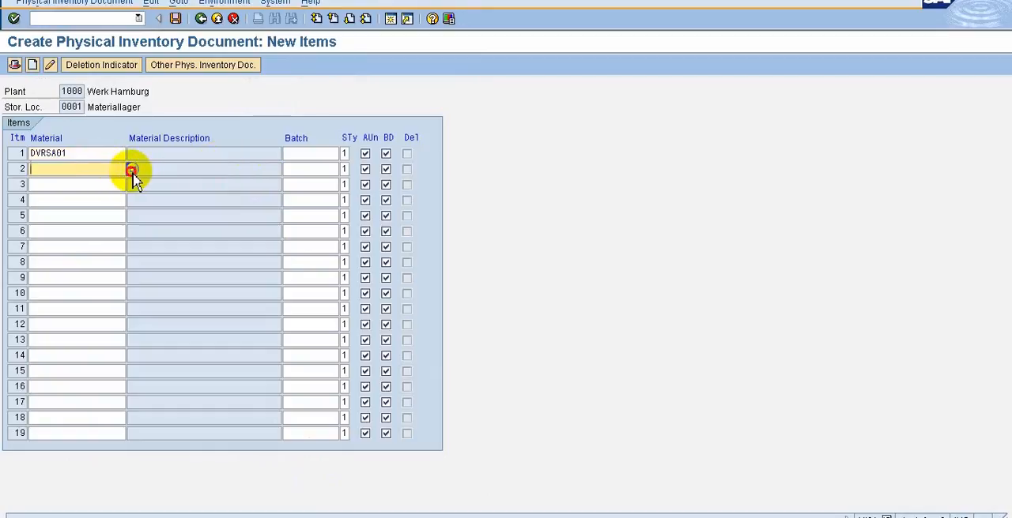
left_click(132, 169)
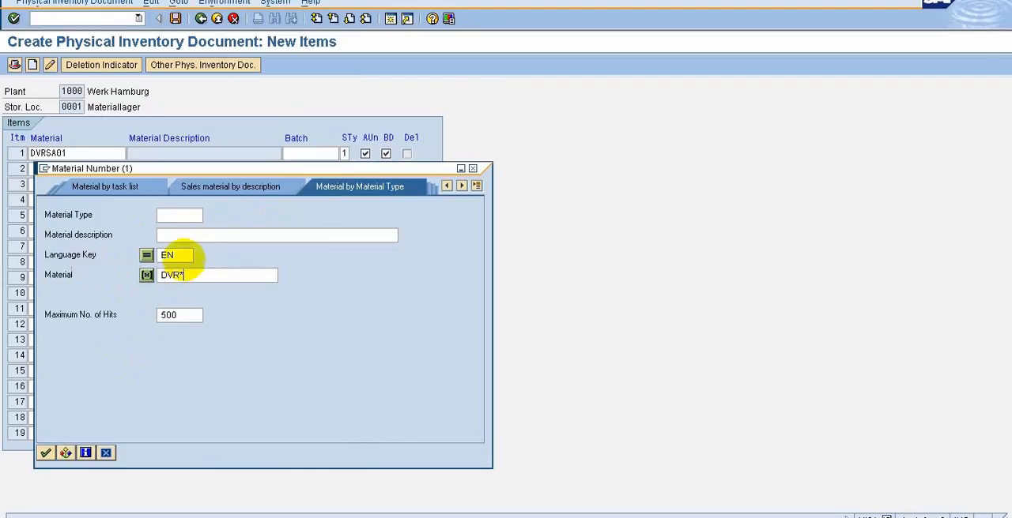
key("Return")
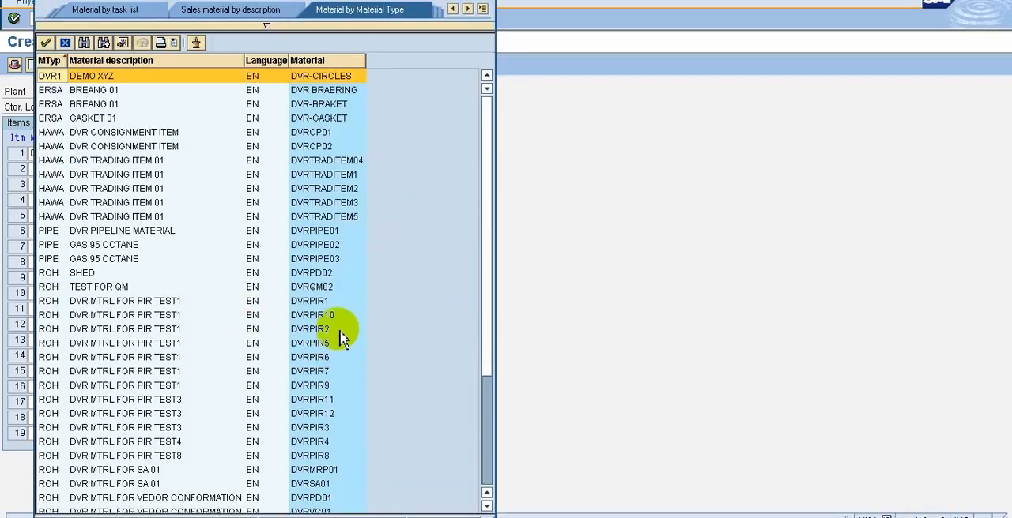
double_click(320, 330)
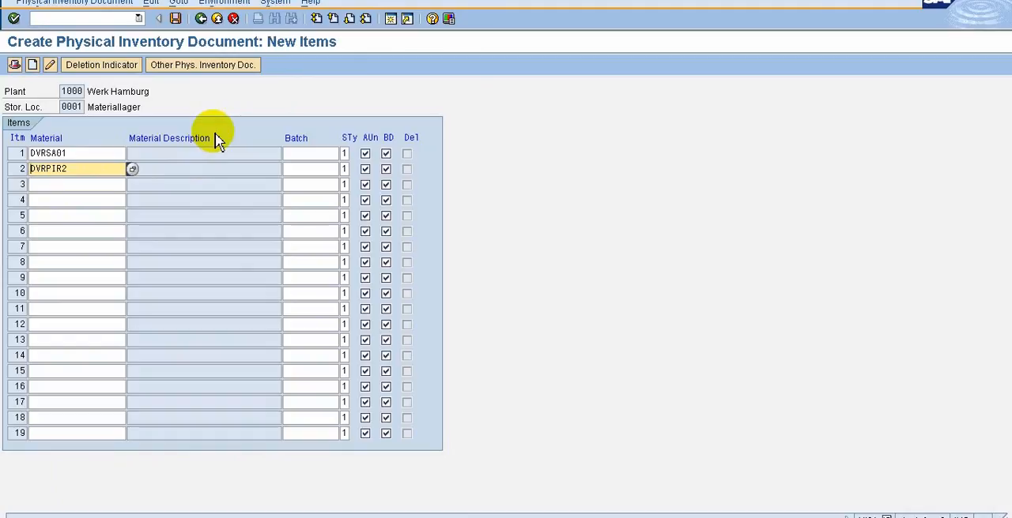
key("Return")
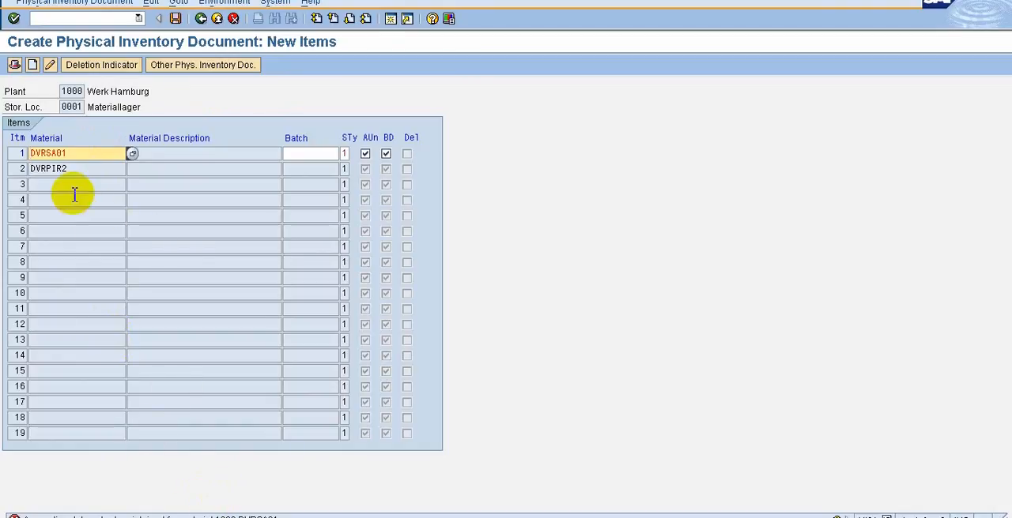
Replace the material of item 1 with DVRPIR10 by searching for DVR*, and submit the items for checking.
left_click(132, 154)
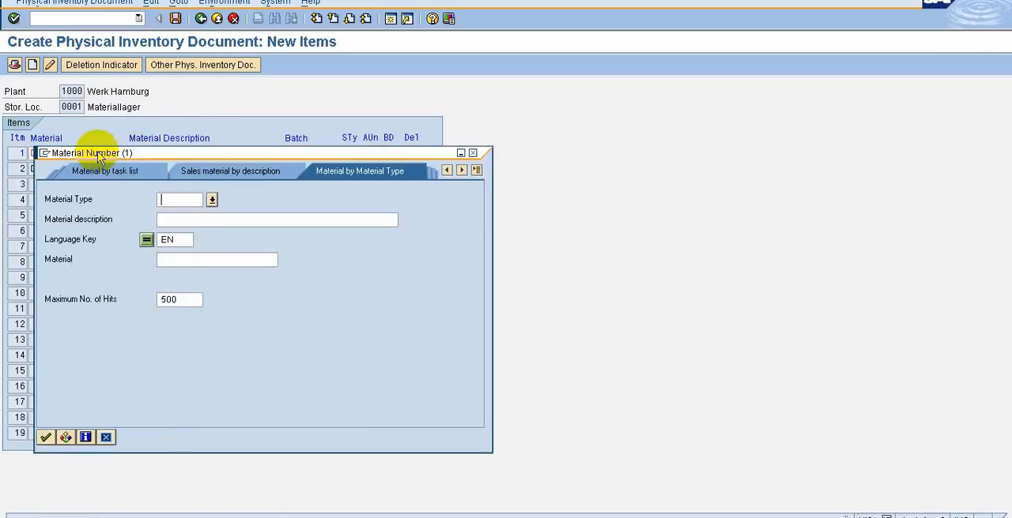
left_click(190, 259)
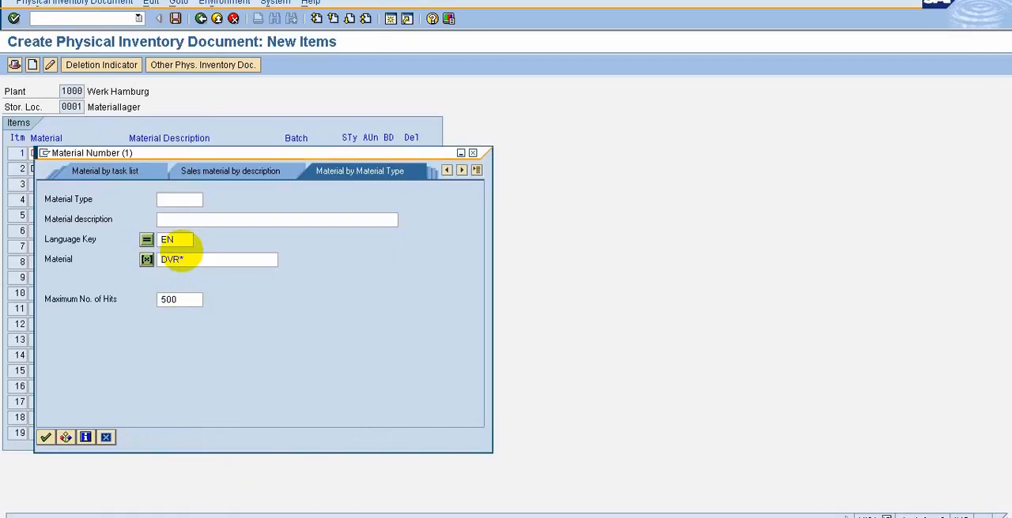
key("Return")
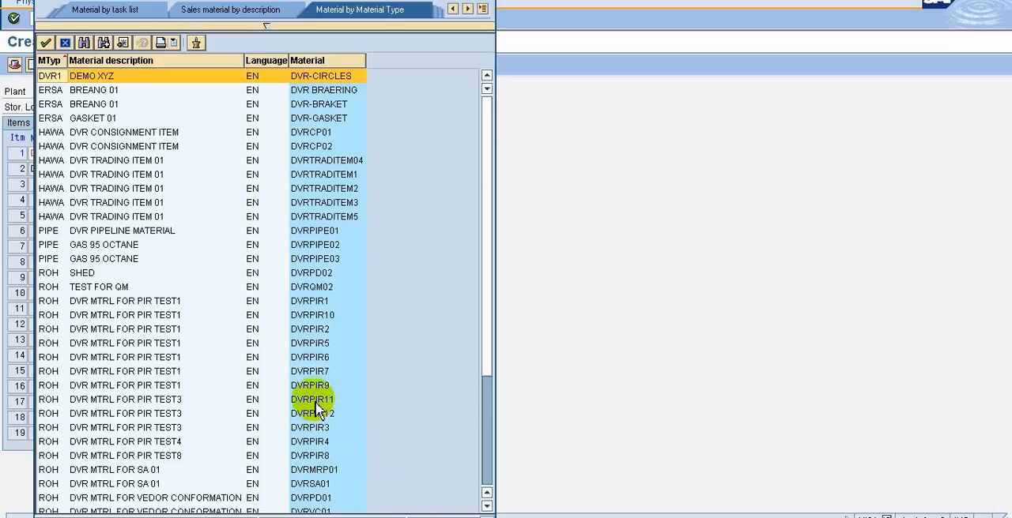
double_click(324, 316)
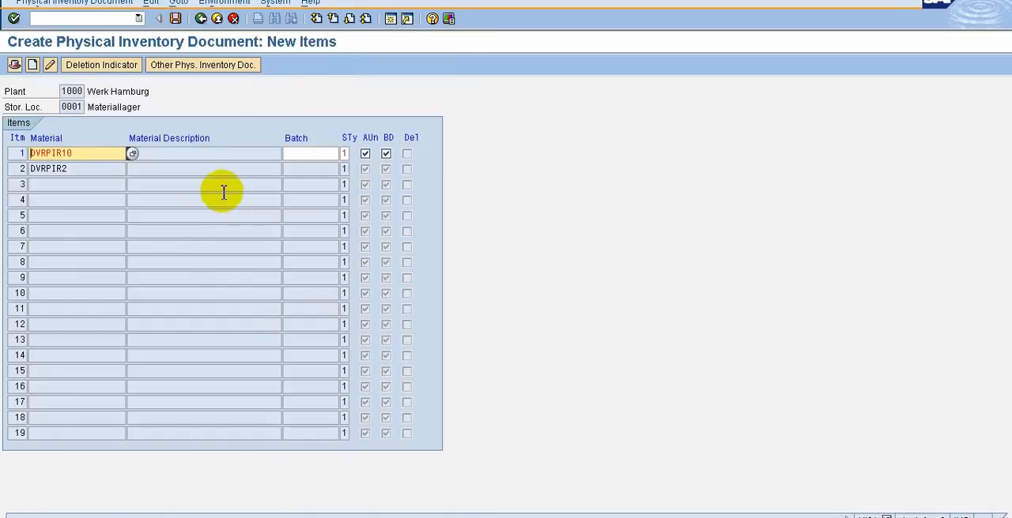
key("Return")
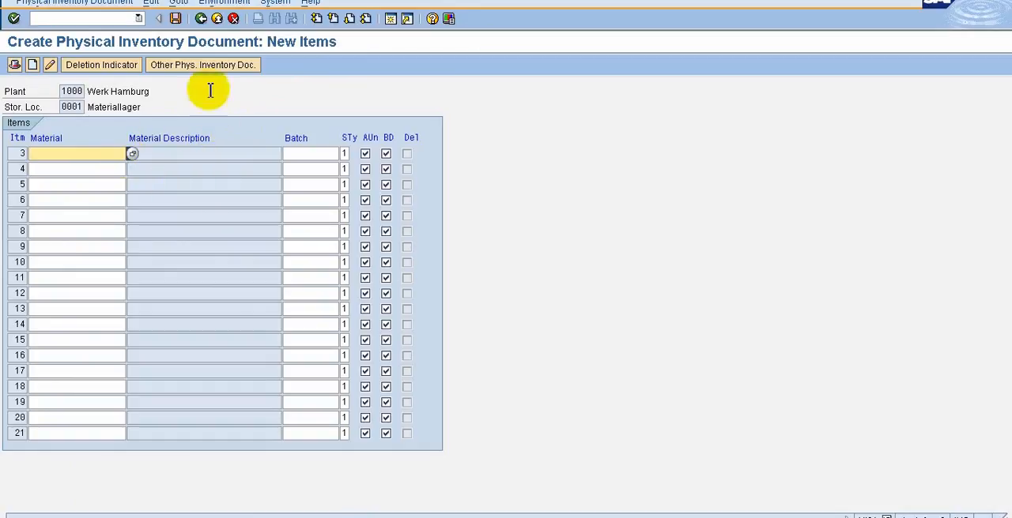
Review the document's item overview, collective processing view and header, and return to the new items list.
left_click(184, 5)
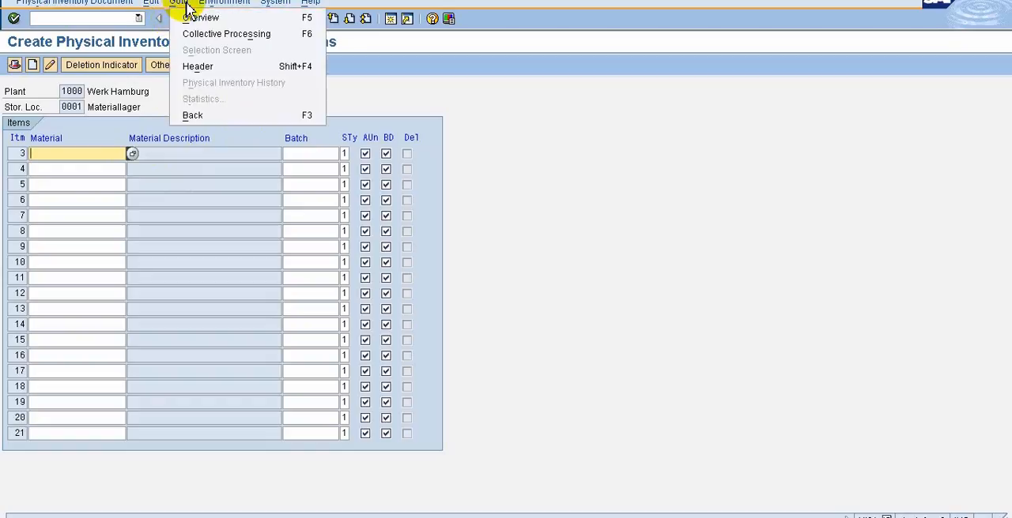
left_click(201, 17)
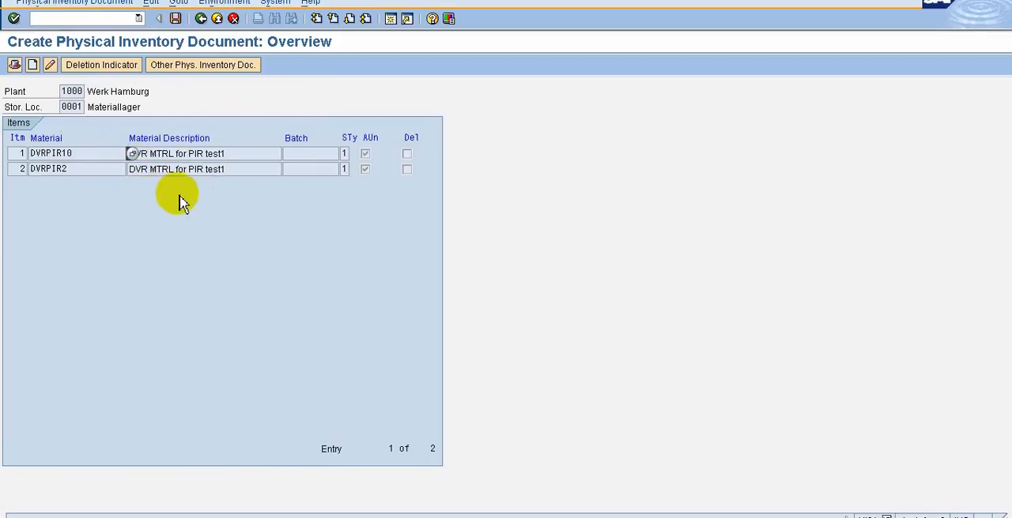
left_click(180, 3)
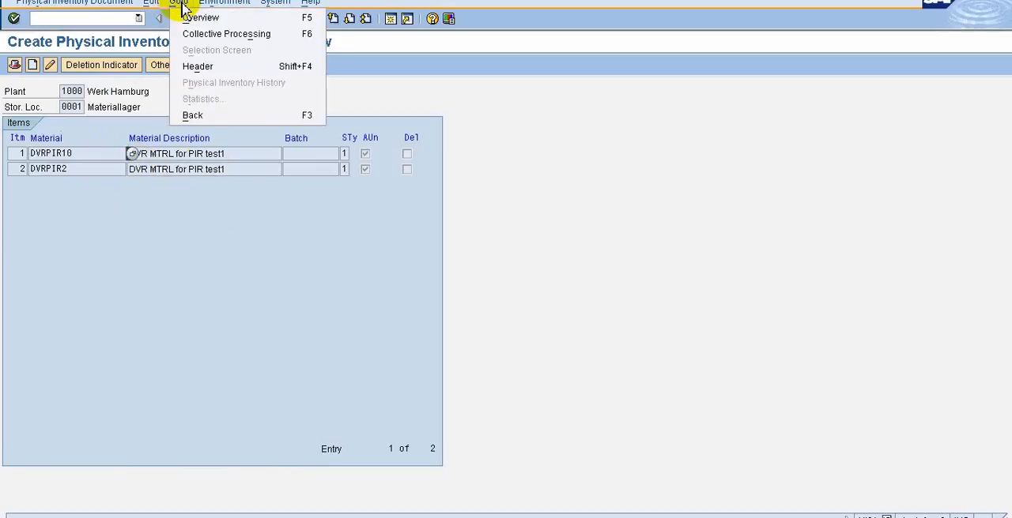
left_click(214, 34)
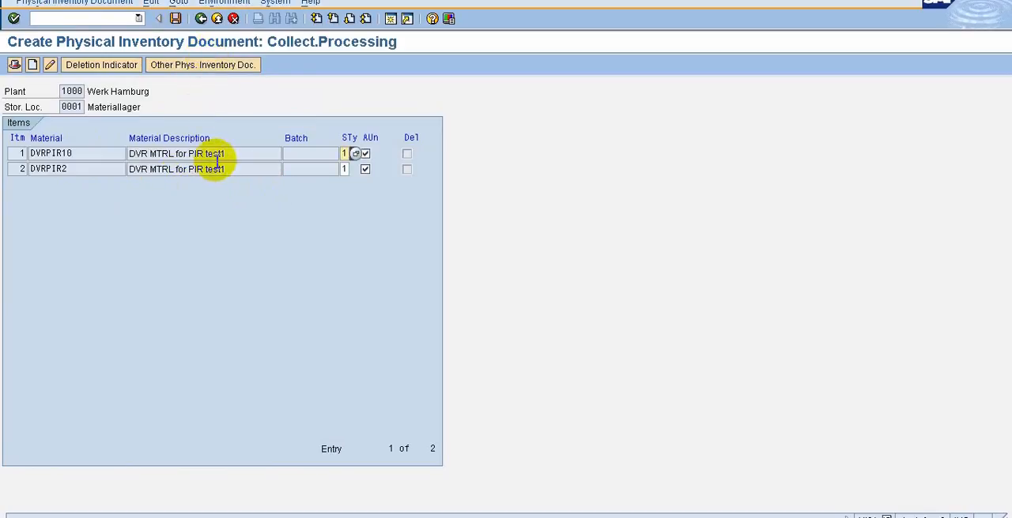
left_click(175, 4)
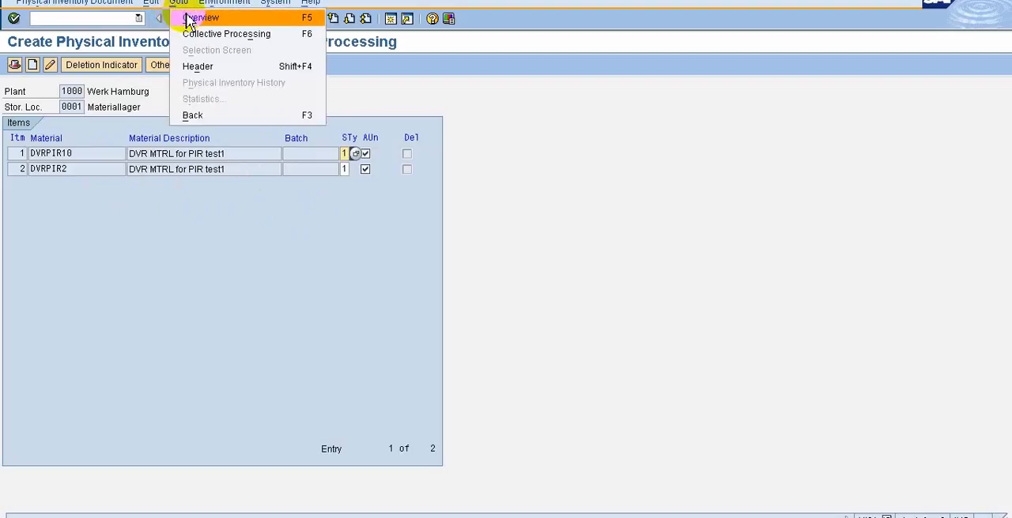
left_click(196, 70)
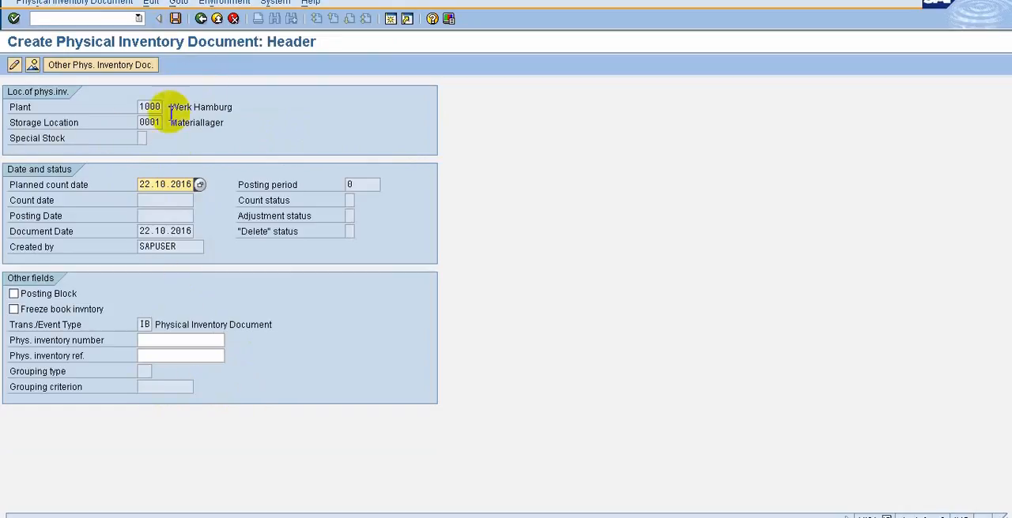
left_click(178, 3)
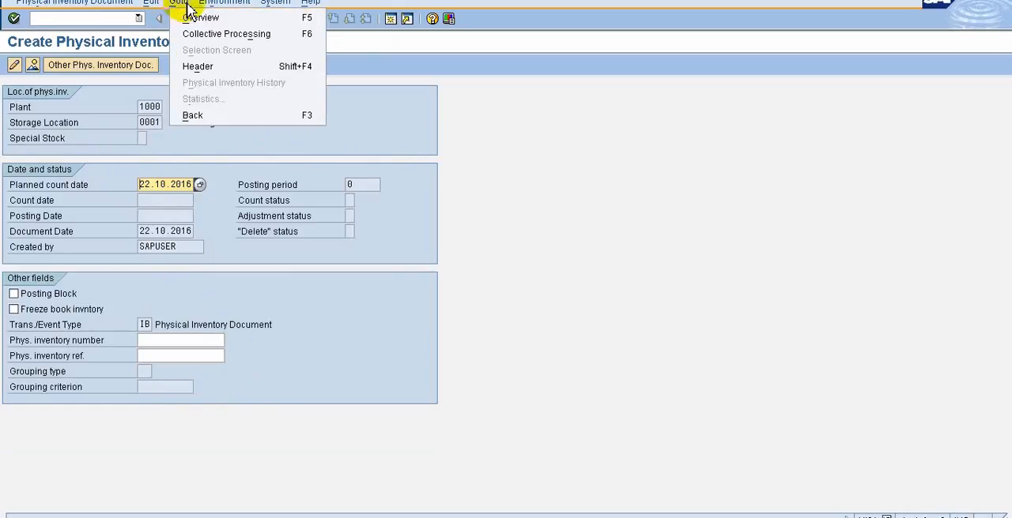
mouse_move(149, 6)
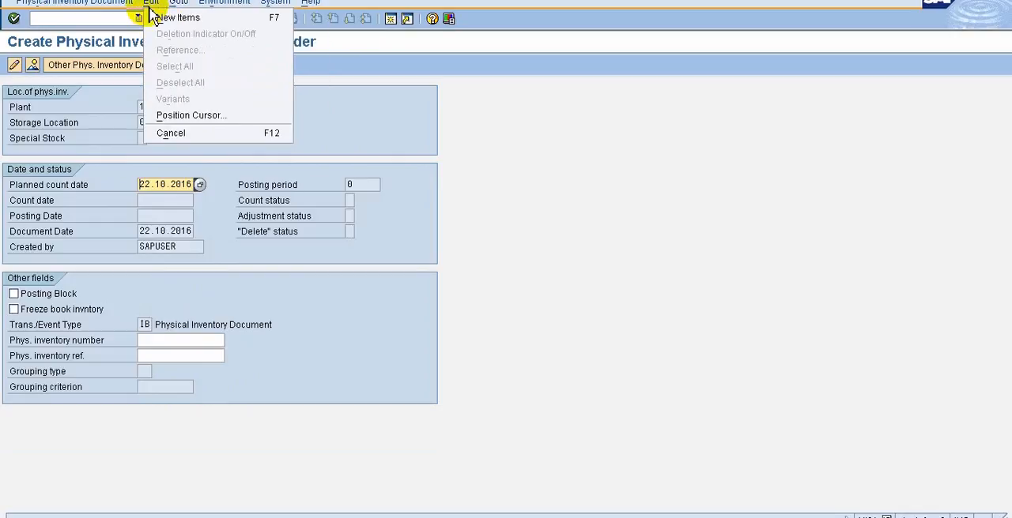
left_click(189, 29)
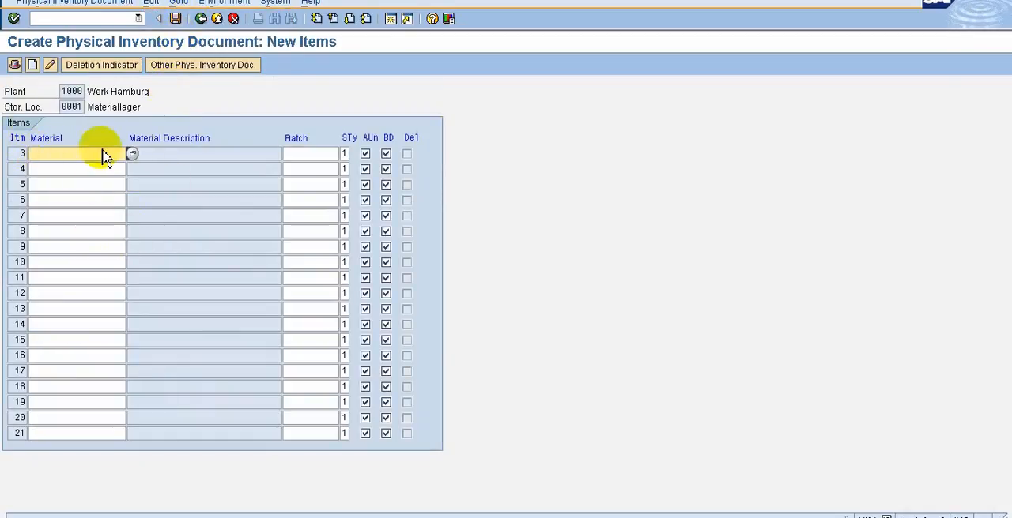
left_click(154, 4)
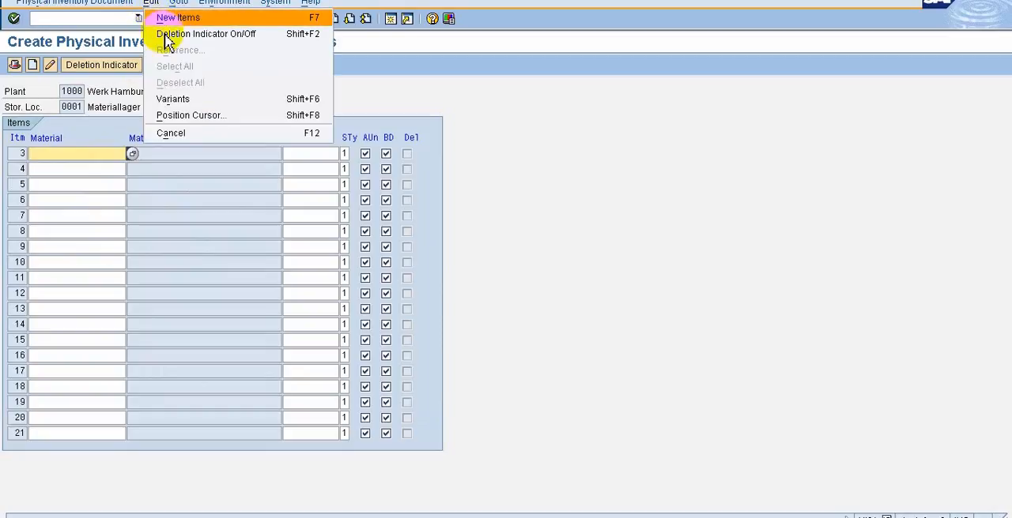
mouse_move(205, 98)
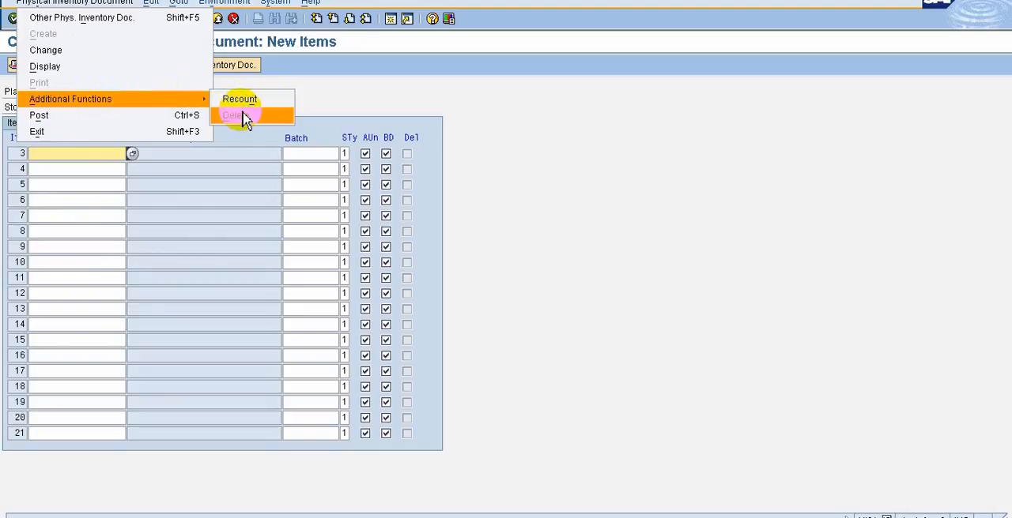
left_click(598, 147)
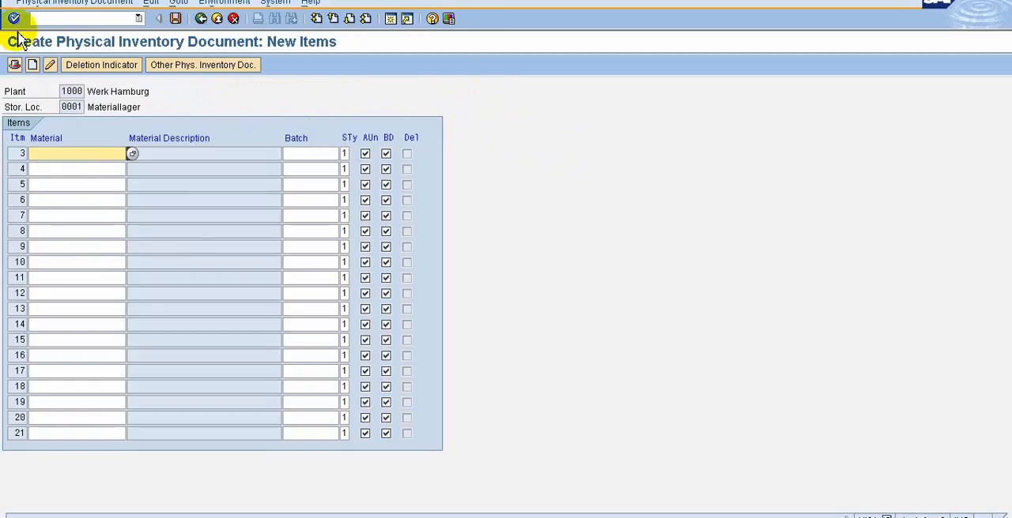
Post the physical inventory document and close the detailed description of the system message.
left_click(175, 19)
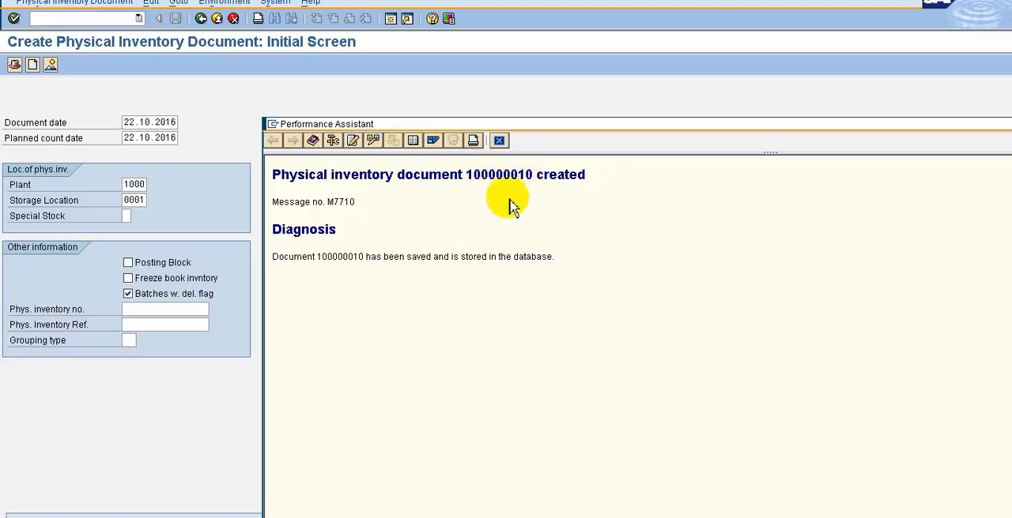
left_click(498, 141)
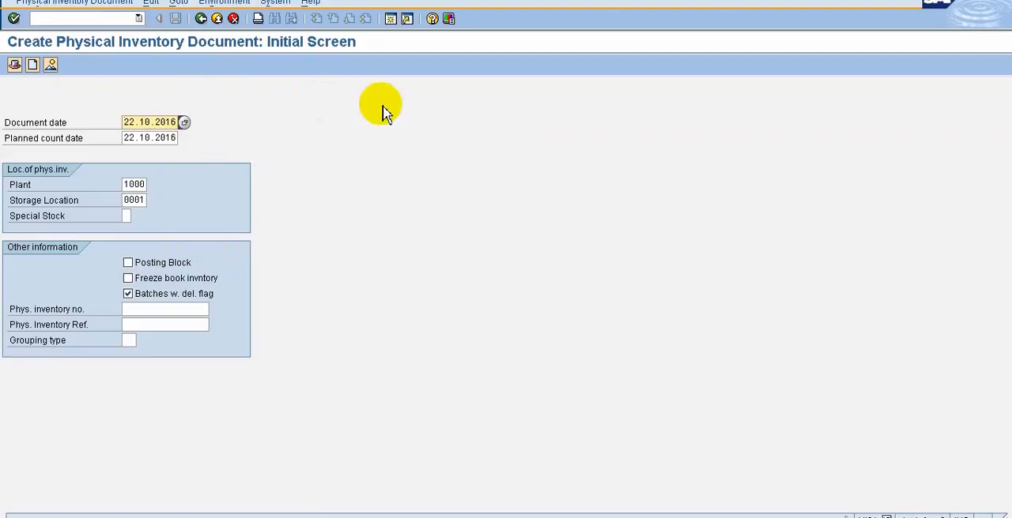
Switch to the slide show to review the physical inventory topics, and return to the SAP session.
mouse_move(648, 2)
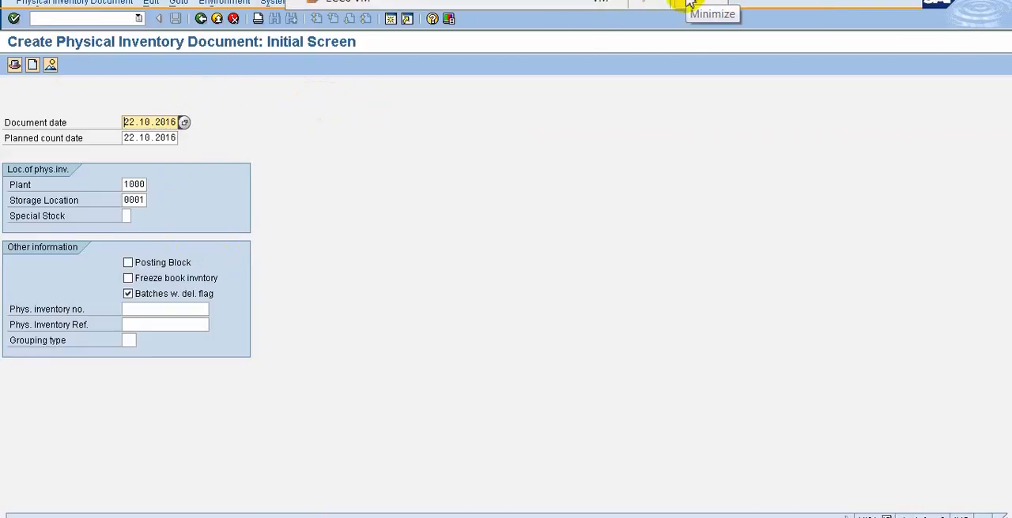
left_click(681, 4)
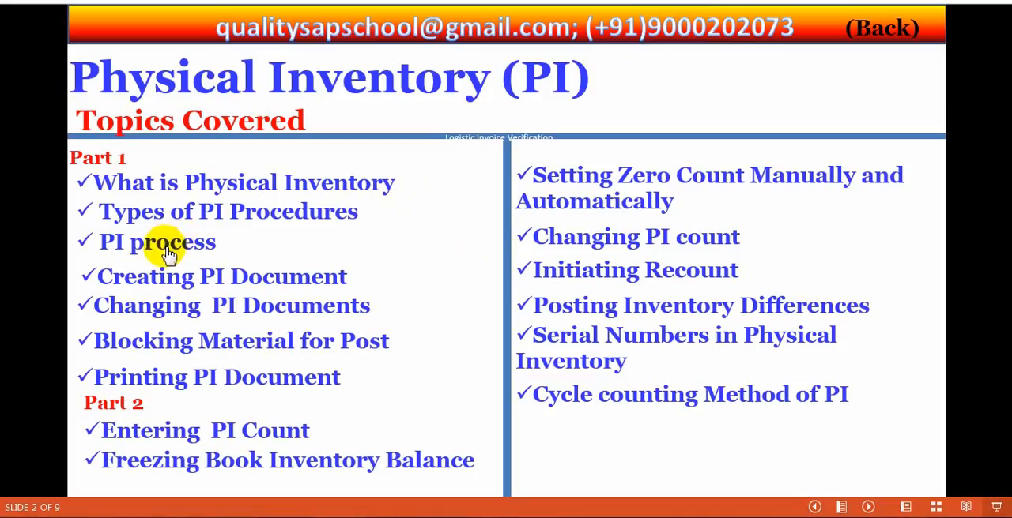
left_click(176, 281)
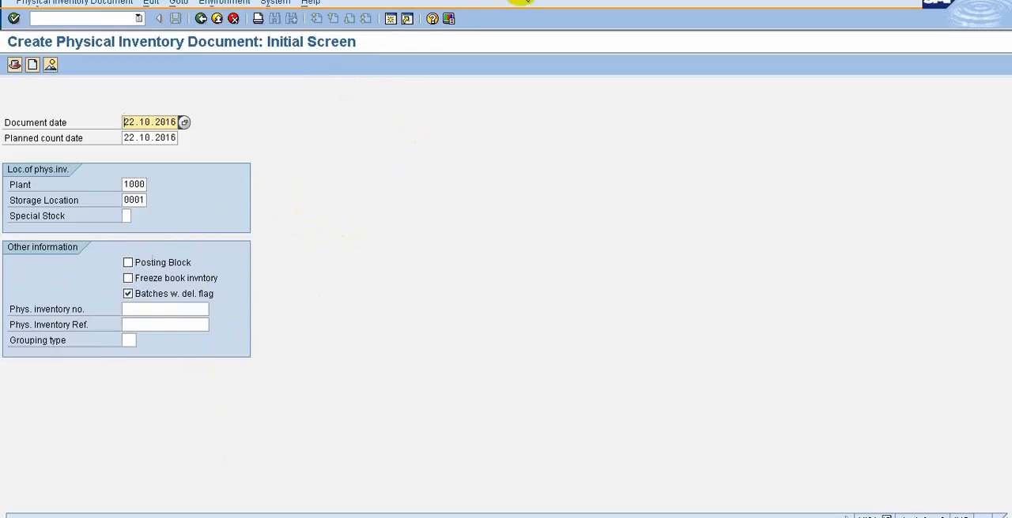
mouse_move(627, 1)
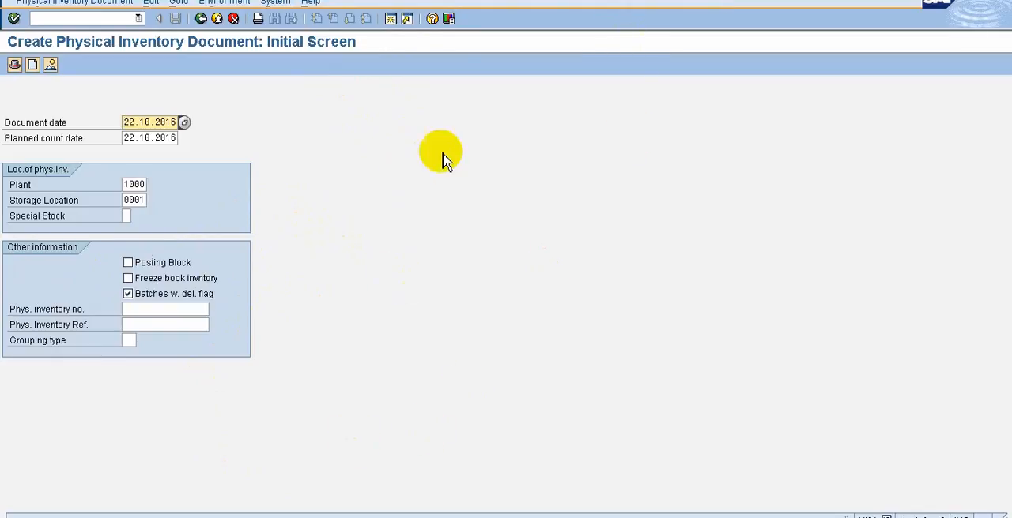
Leave the document creation and start MI31 from the Sessions folder to create inventory documents without special stock.
left_click(201, 18)
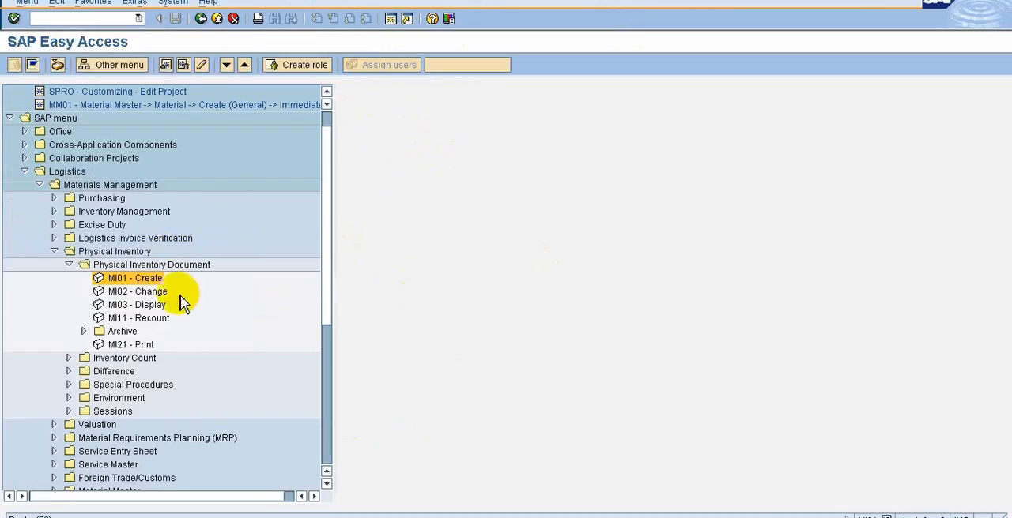
left_click(70, 411)
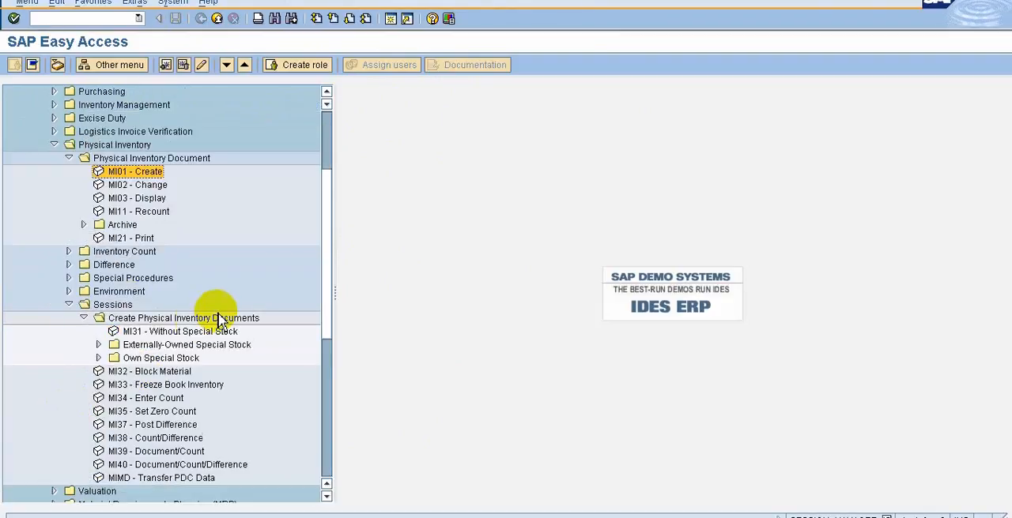
left_click(133, 332)
double_click(133, 332)
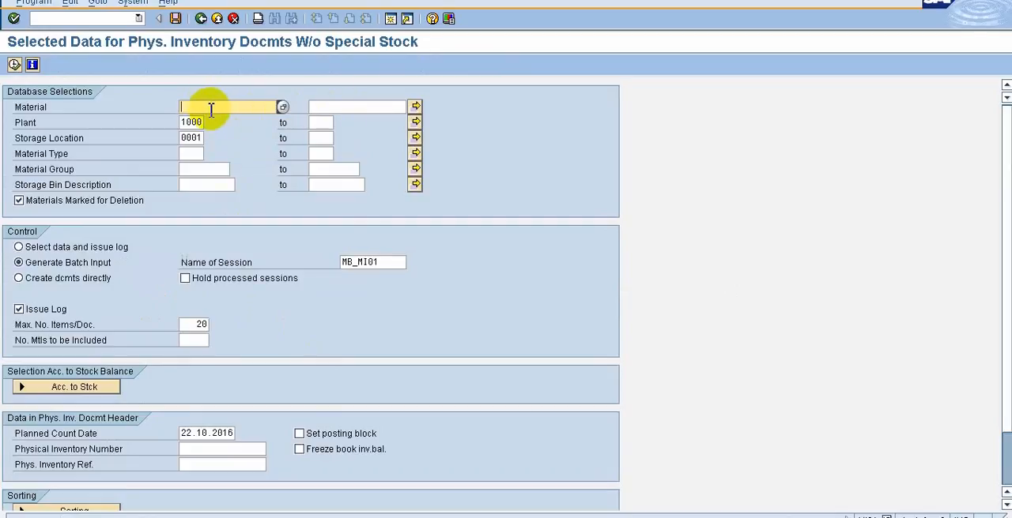
Close the multiple selection for materials without entries and restrict the material selection to DVR*.
left_click(416, 107)
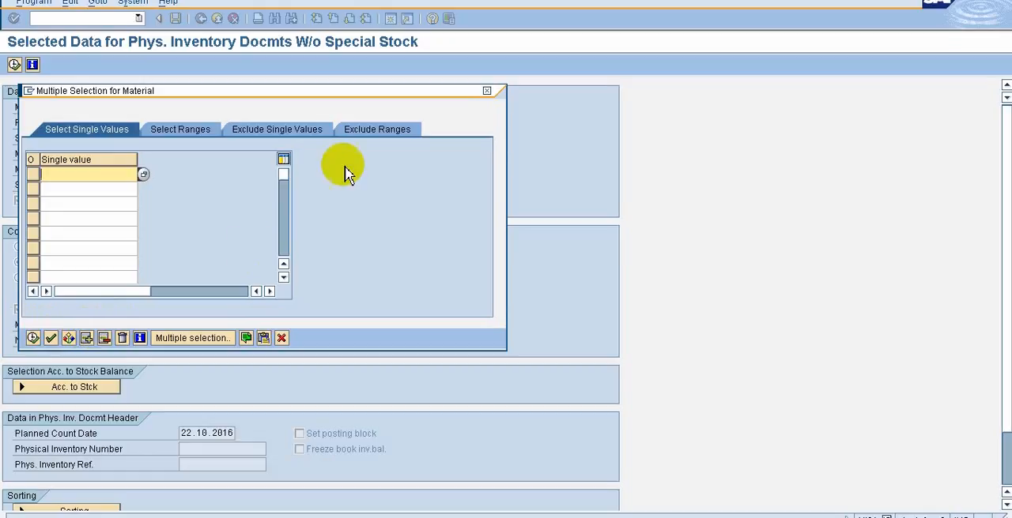
left_click(488, 94)
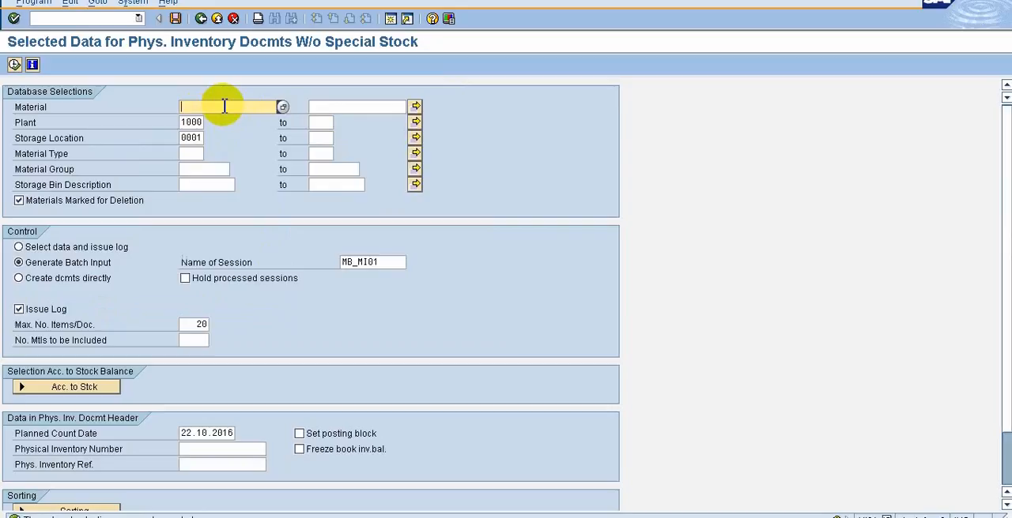
type("DVR")
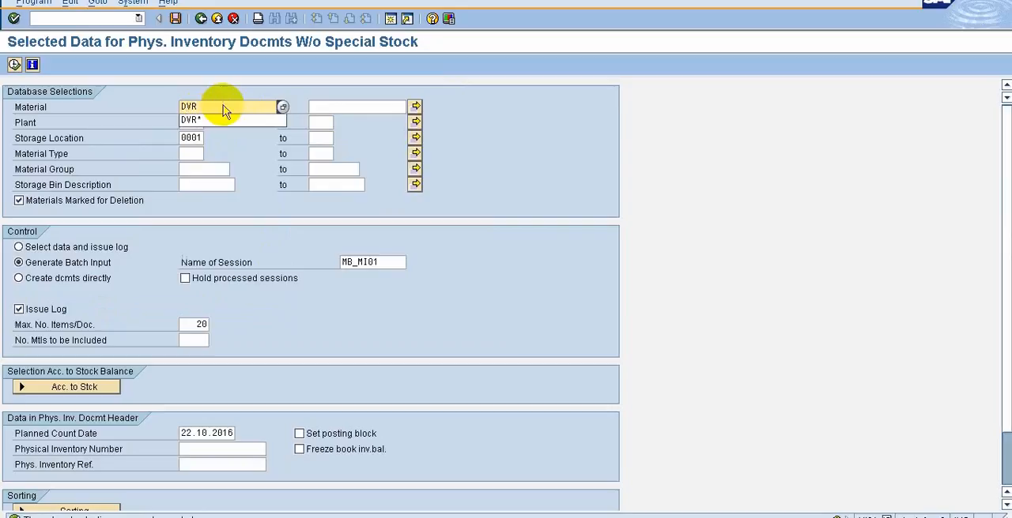
type("*")
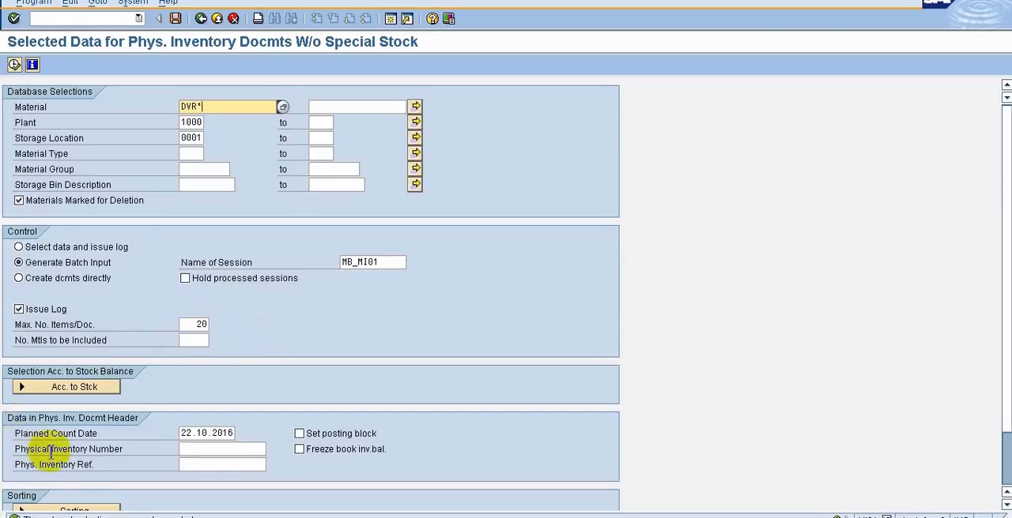
Set the physical inventory number to 66 and the physical inventory reference to hhh in the document header data.
left_click(225, 450)
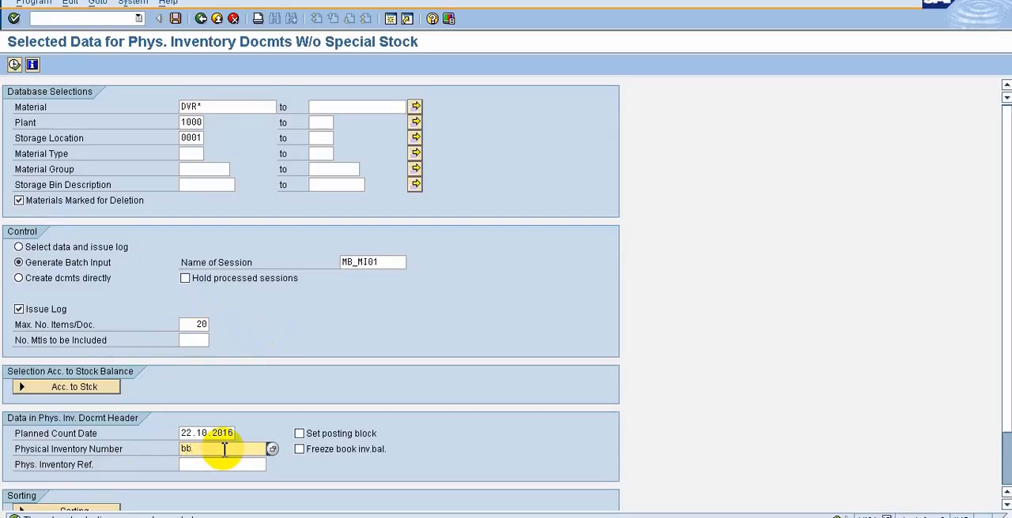
type("bb")
key("BackSpace")
key("BackSpace")
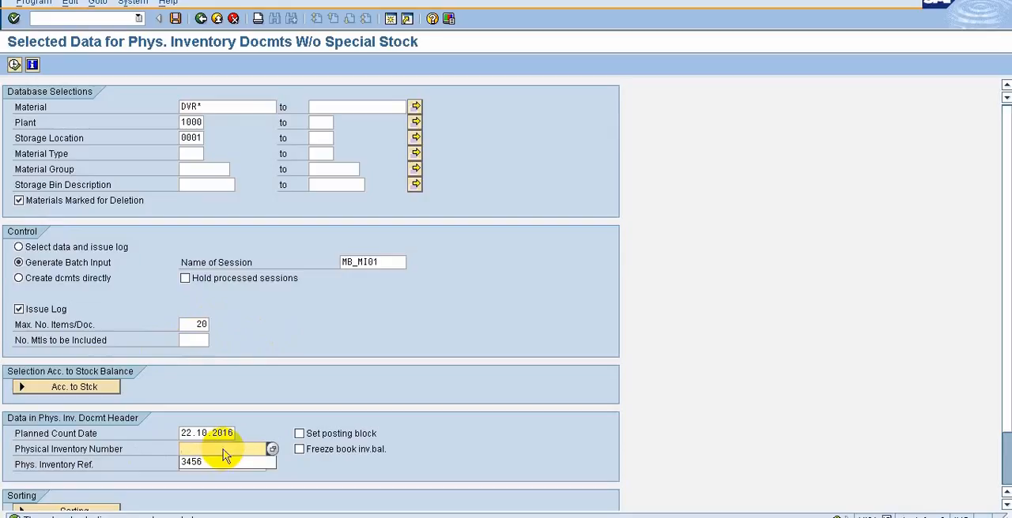
type("66")
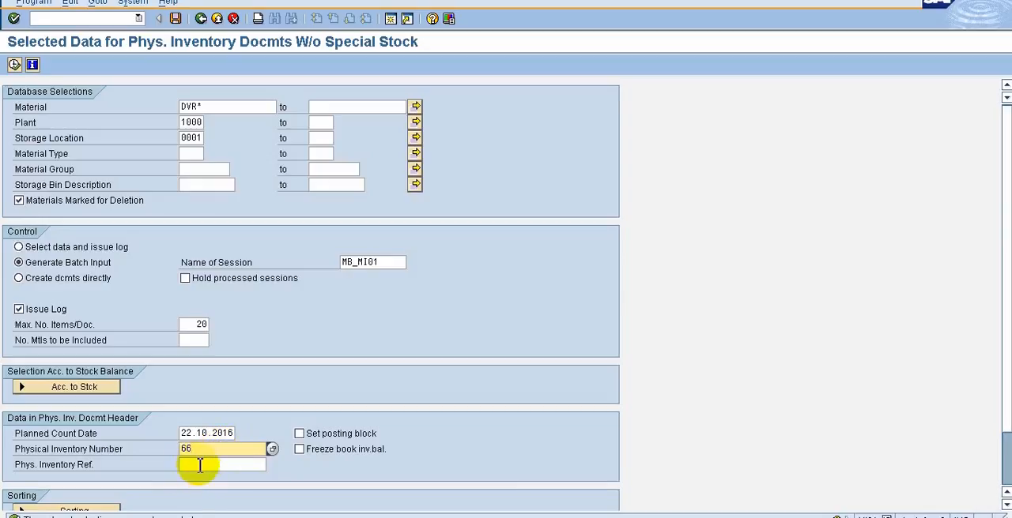
left_click(199, 465)
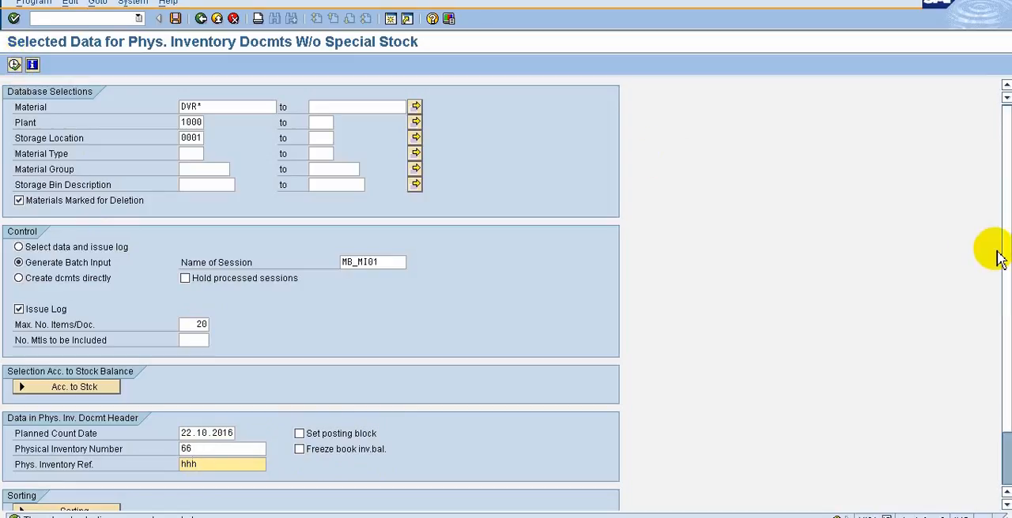
left_click_drag(1005, 260, 1005, 332)
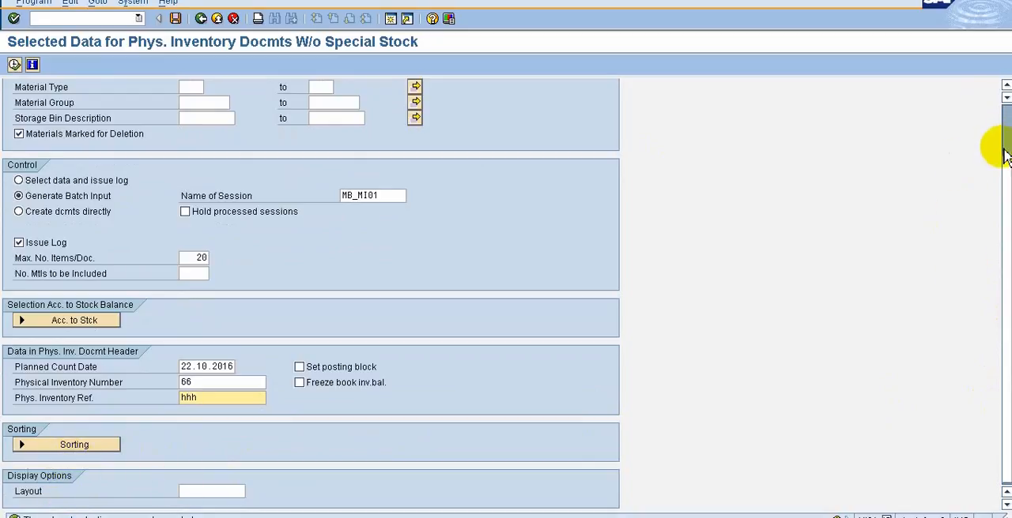
Execute the selection to generate the MB_MI01 batch input session, review the log of materials, and return to the selection screen.
scroll(993, 124, "up", 2)
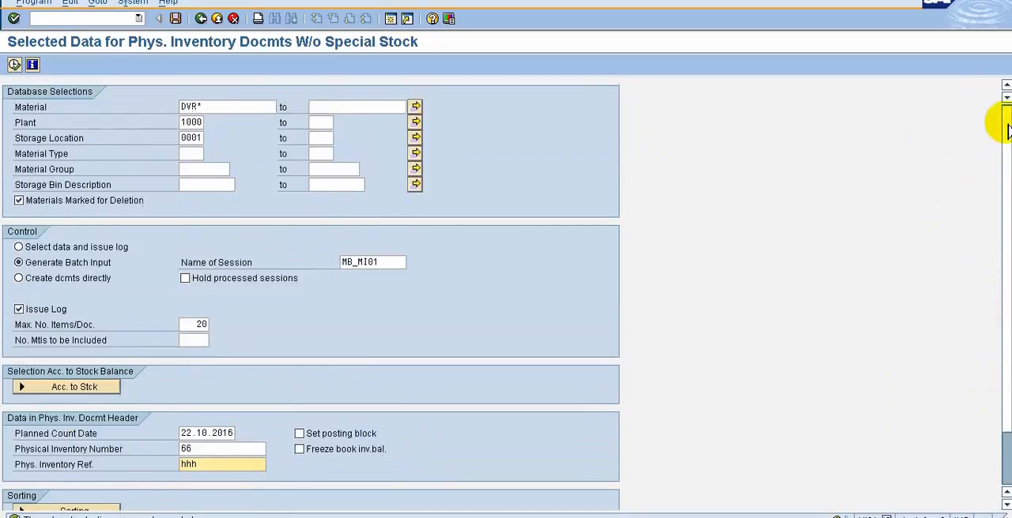
left_click(15, 64)
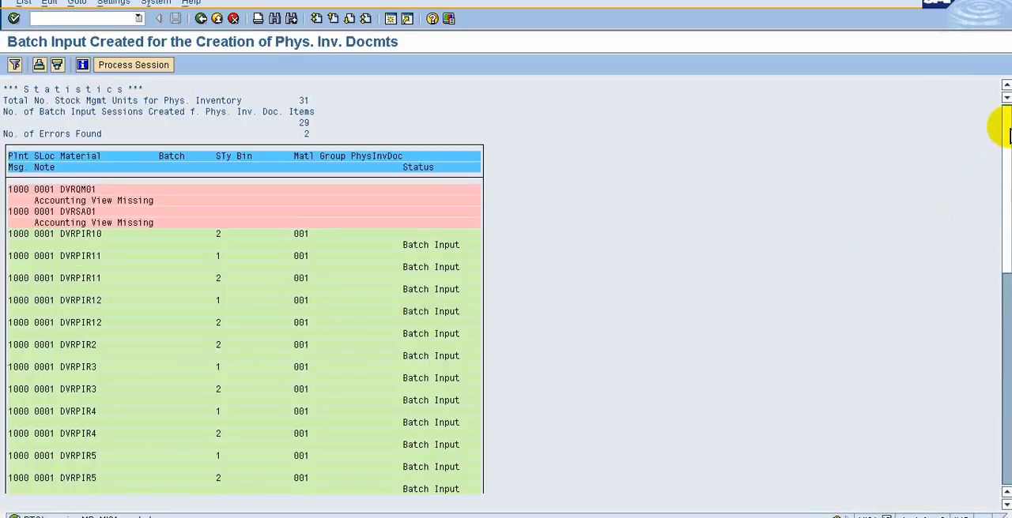
left_click_drag(1002, 117, 1006, 212)
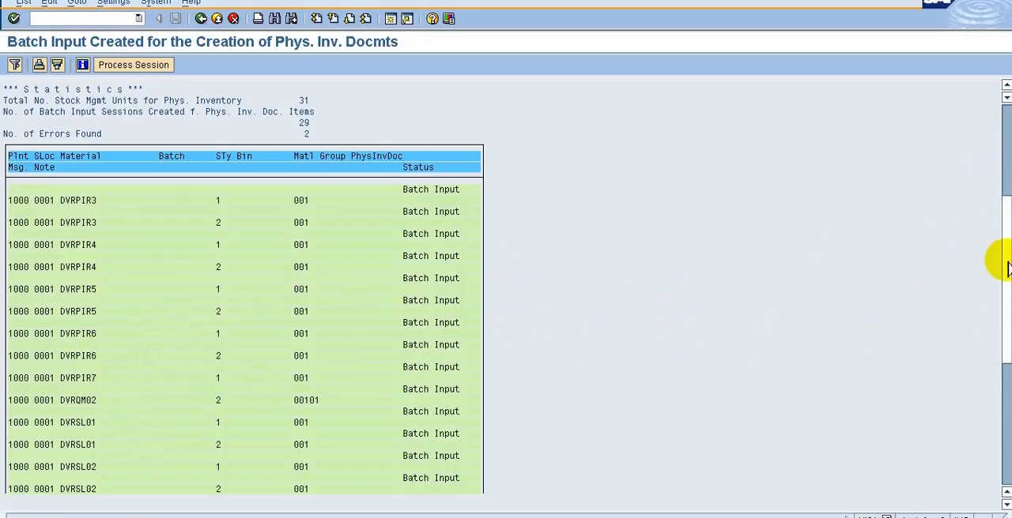
left_click(1000, 435)
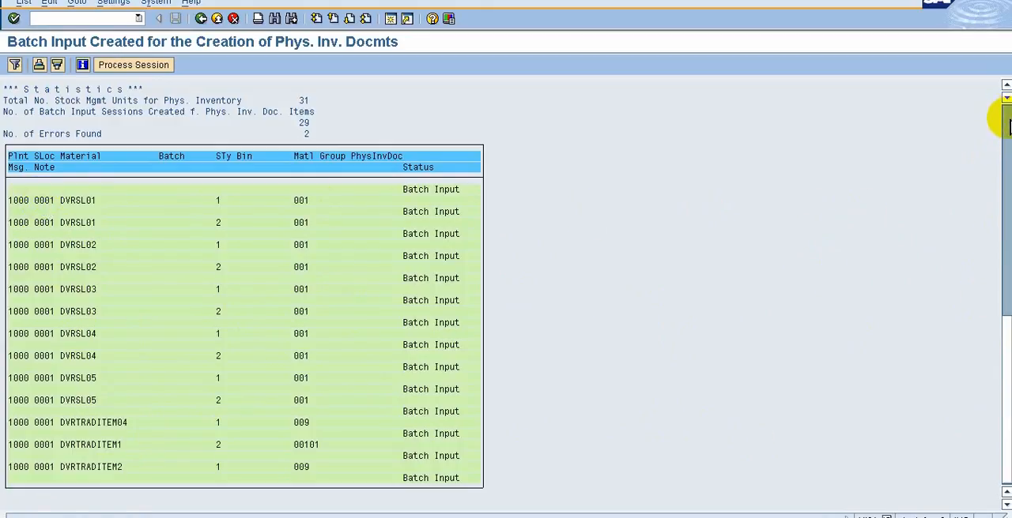
scroll(1005, 115, "up", 5)
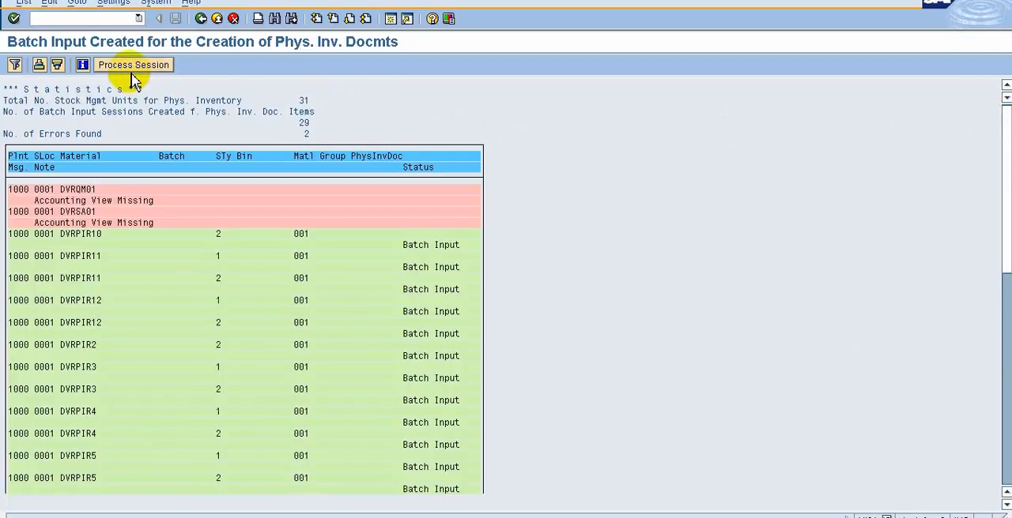
key("F3")
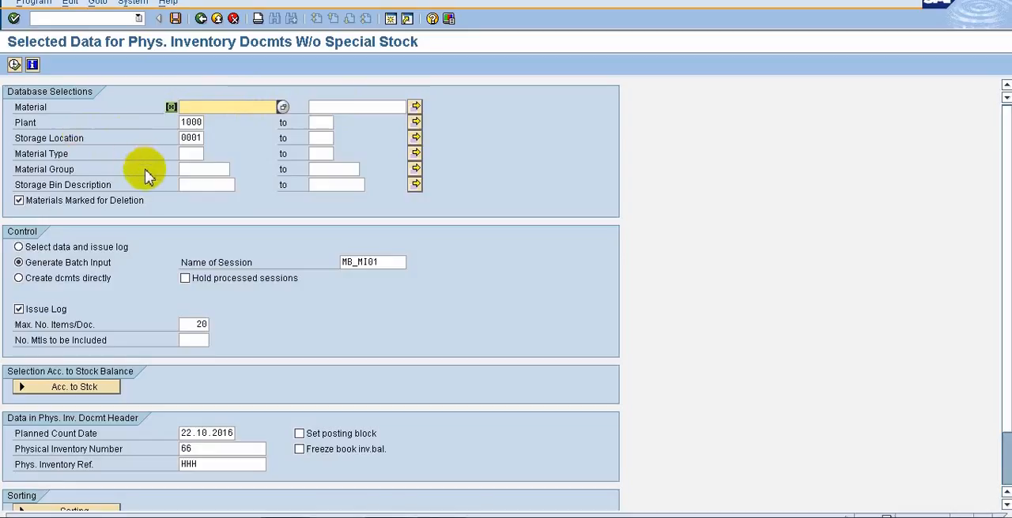
Look through the available material groups and the material search options without choosing an entry.
left_click(188, 166)
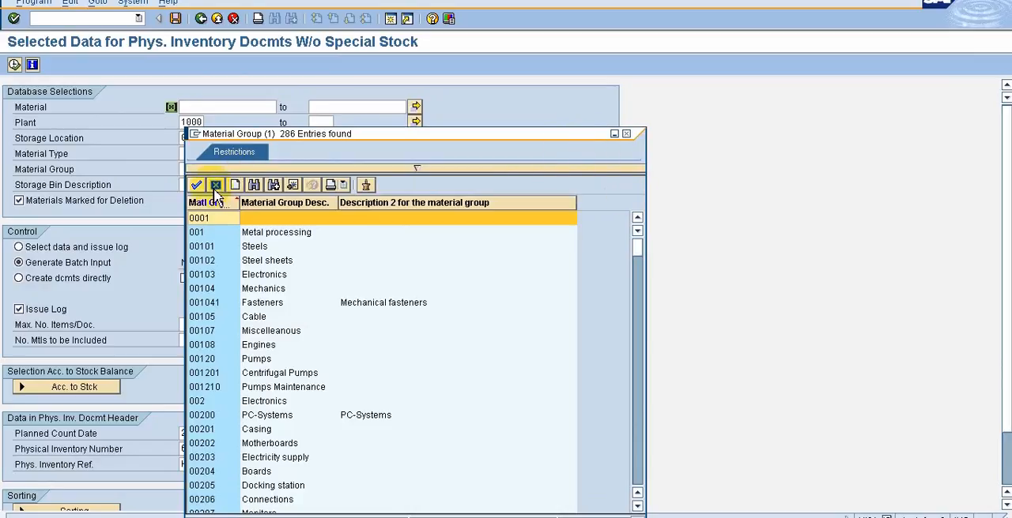
left_click(215, 186)
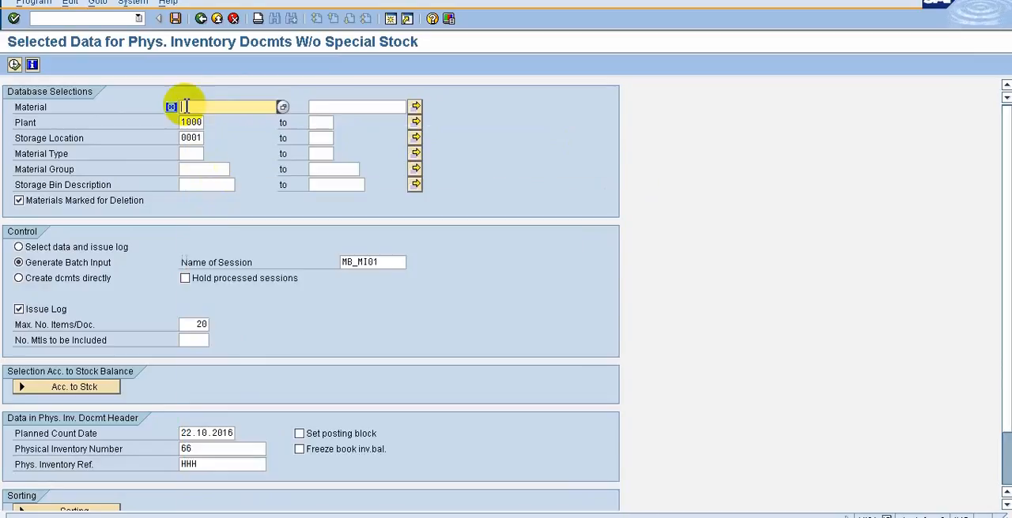
left_click(283, 108)
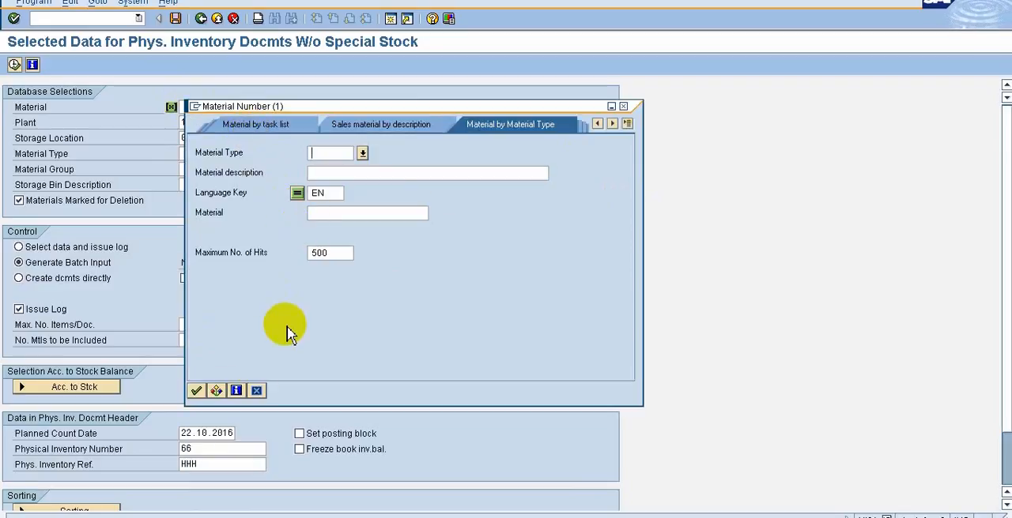
left_click(257, 391)
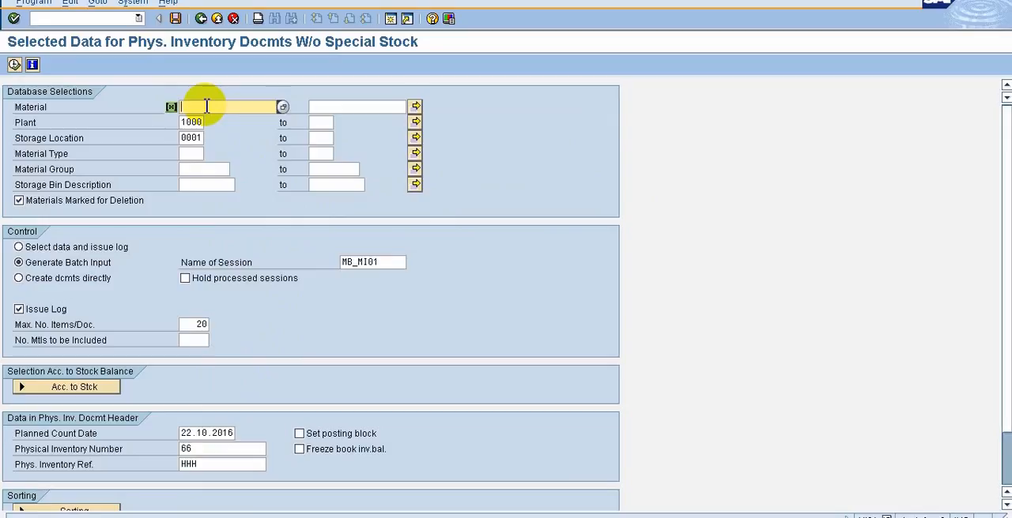
key("BackSpace")
key("BackSpace")
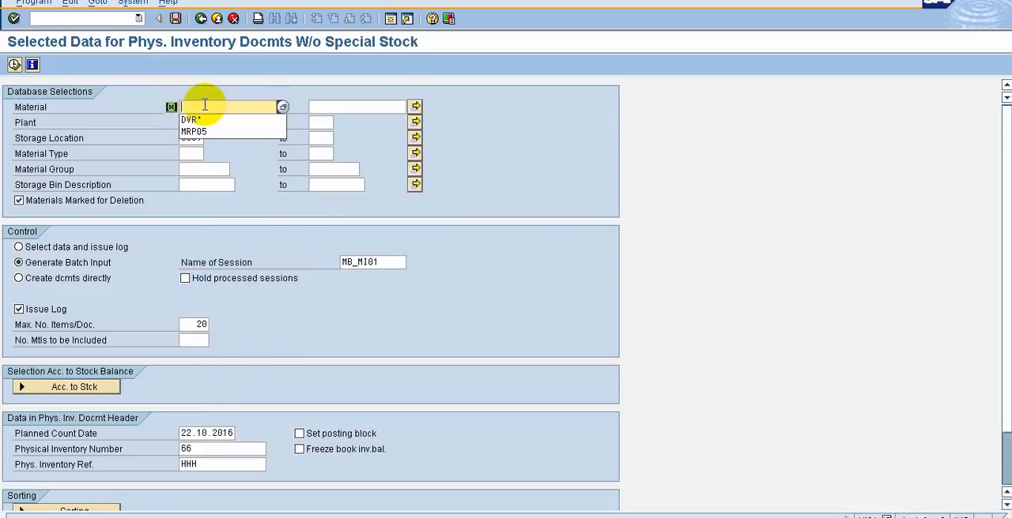
type("66*")
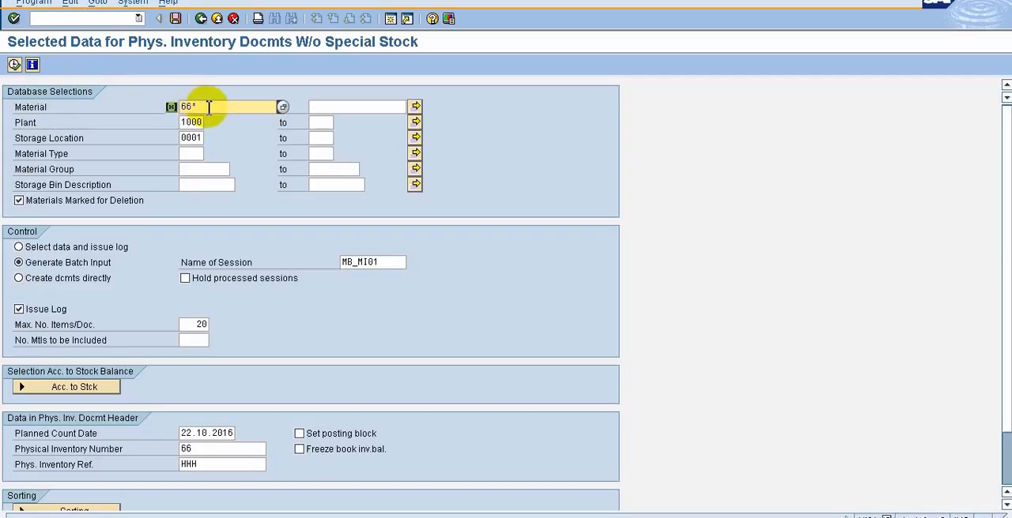
key("BackSpace")
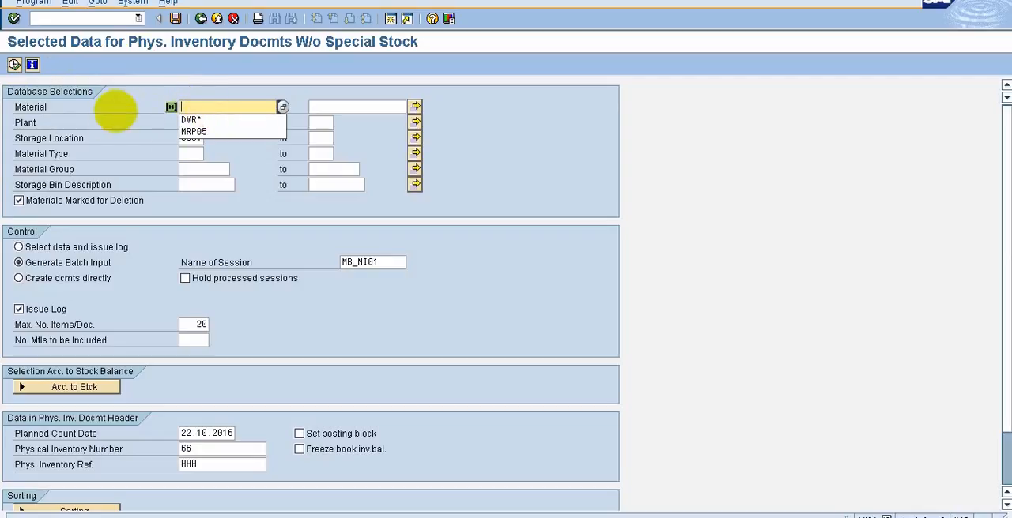
left_click(566, 154)
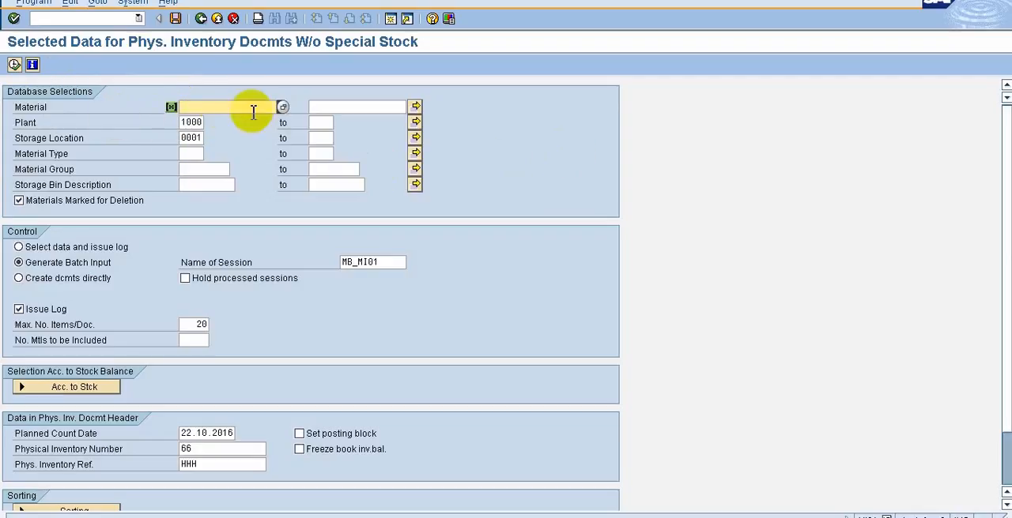
Set the storage location to 0002, generate the batch input session, and close the help on the session message.
left_click(199, 138)
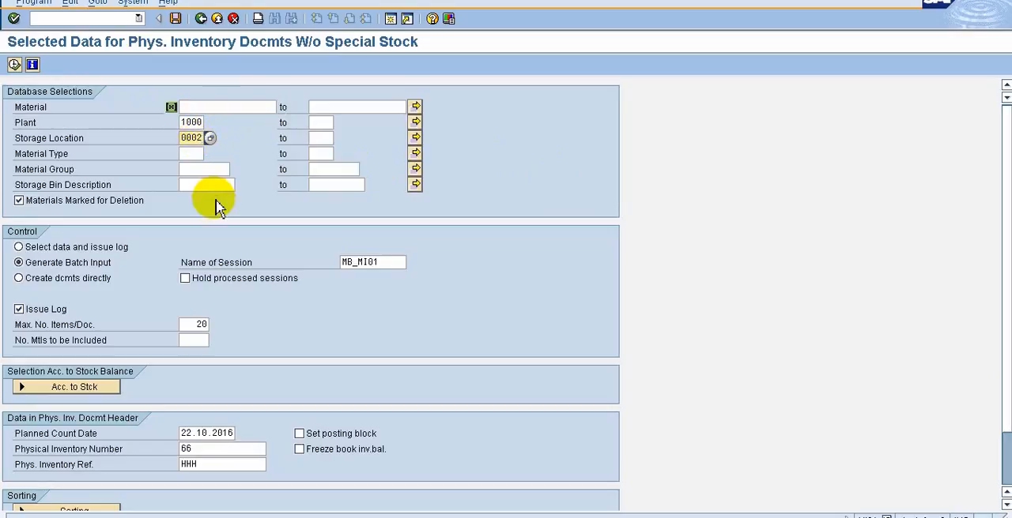
left_click(17, 66)
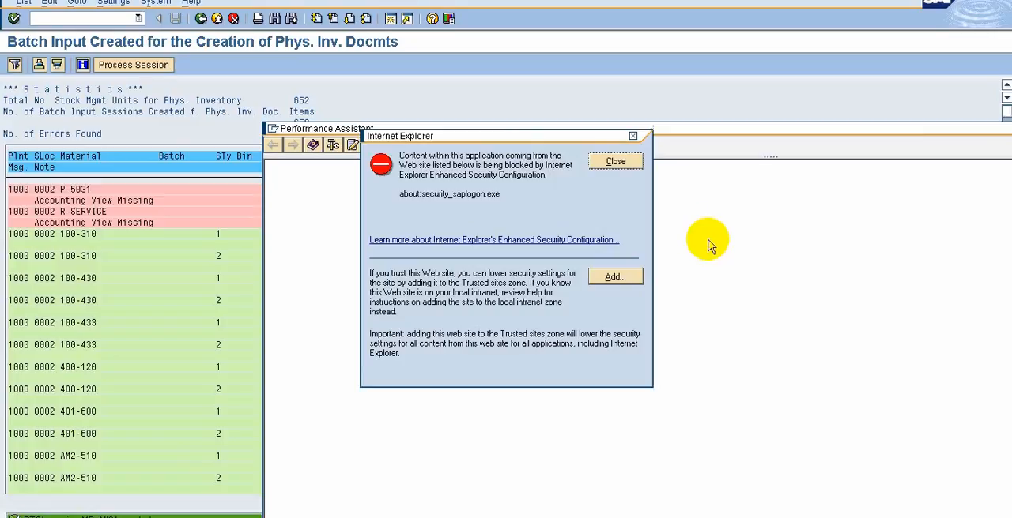
left_click(615, 162)
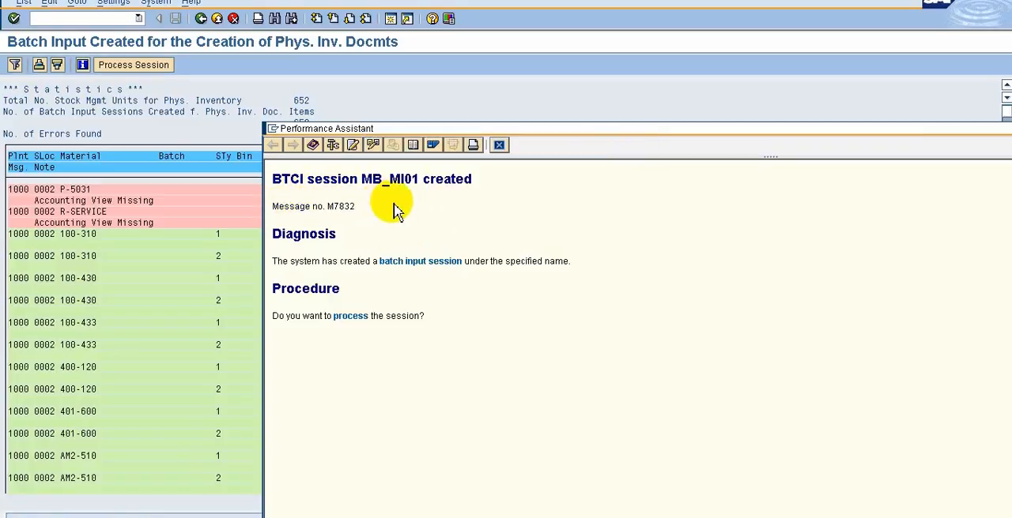
left_click(500, 146)
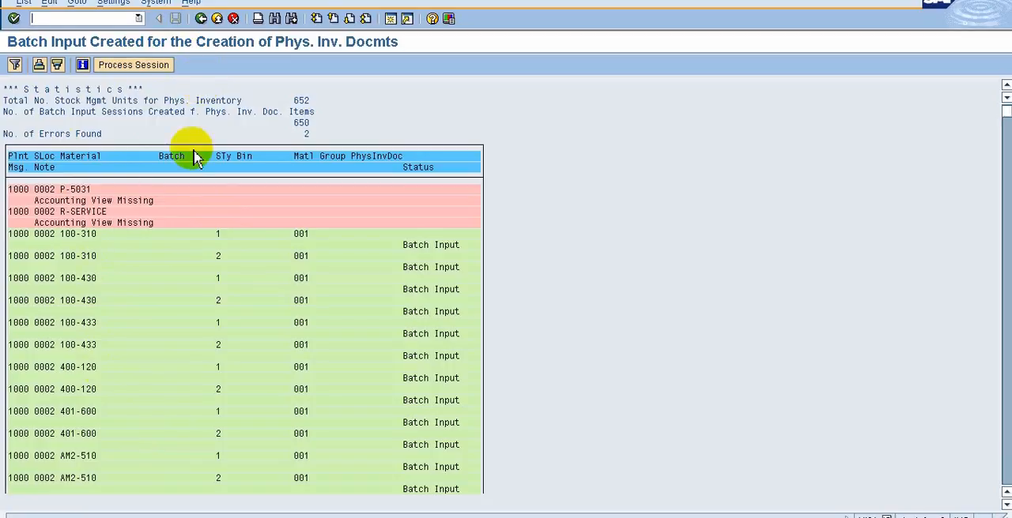
Leave the session log and MI31, and collapse the Create Physical Inventory Documents and Sessions folders.
left_click(202, 21)
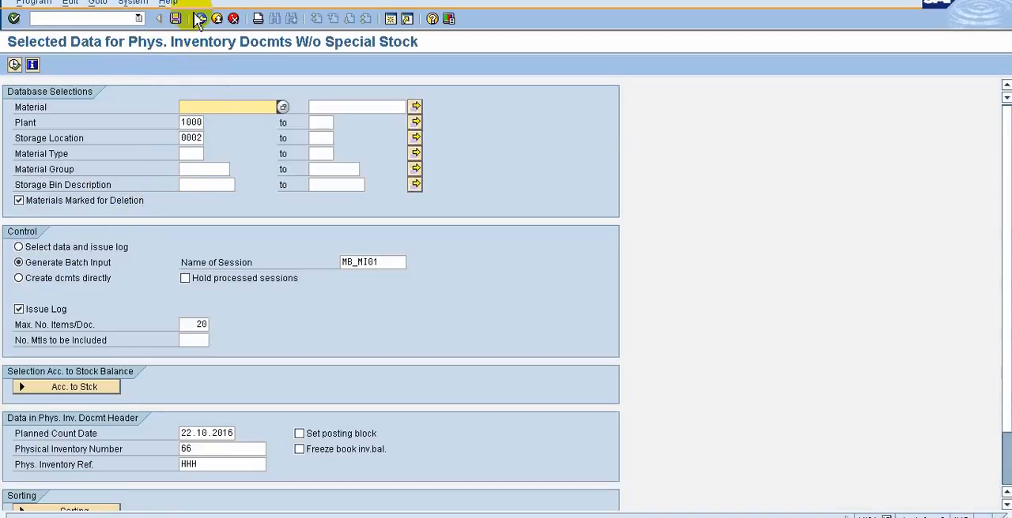
left_click(201, 22)
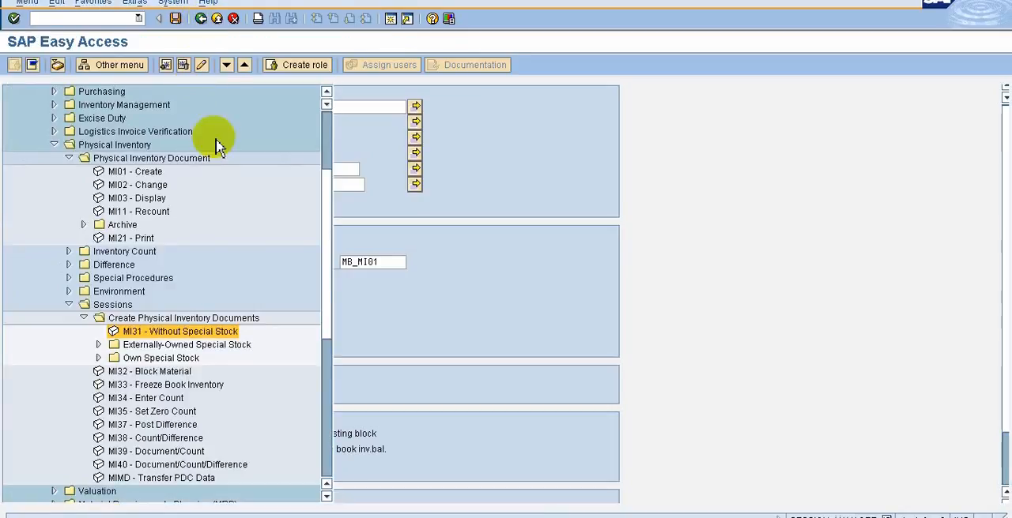
left_click(83, 318)
left_click(69, 306)
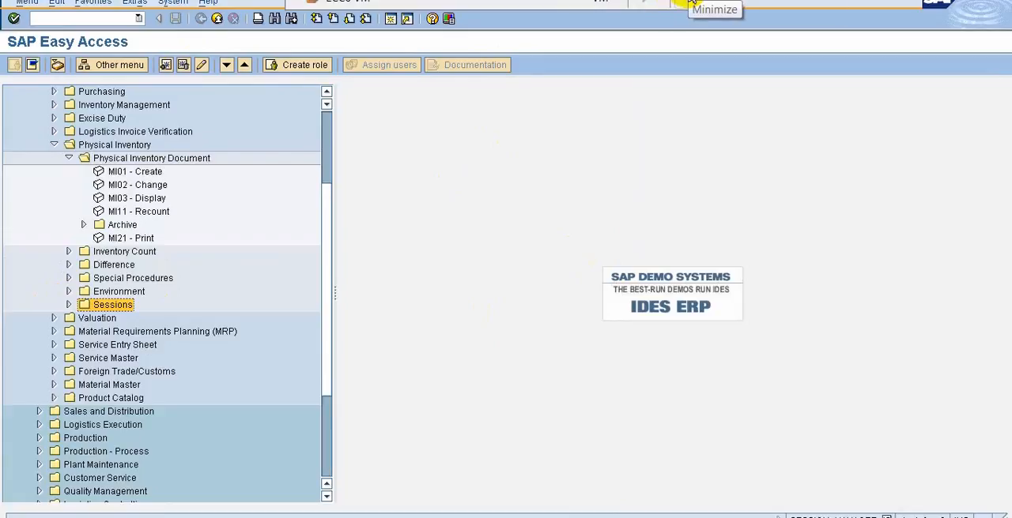
Switch to the slide show, go back to the physical inventory topics slide, and return to the SAP session.
left_click(690, 4)
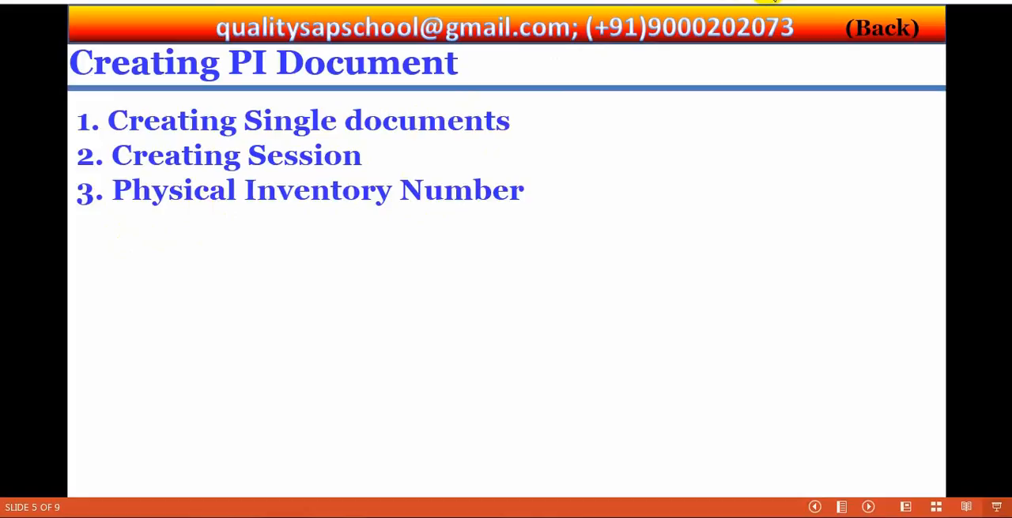
left_click(881, 36)
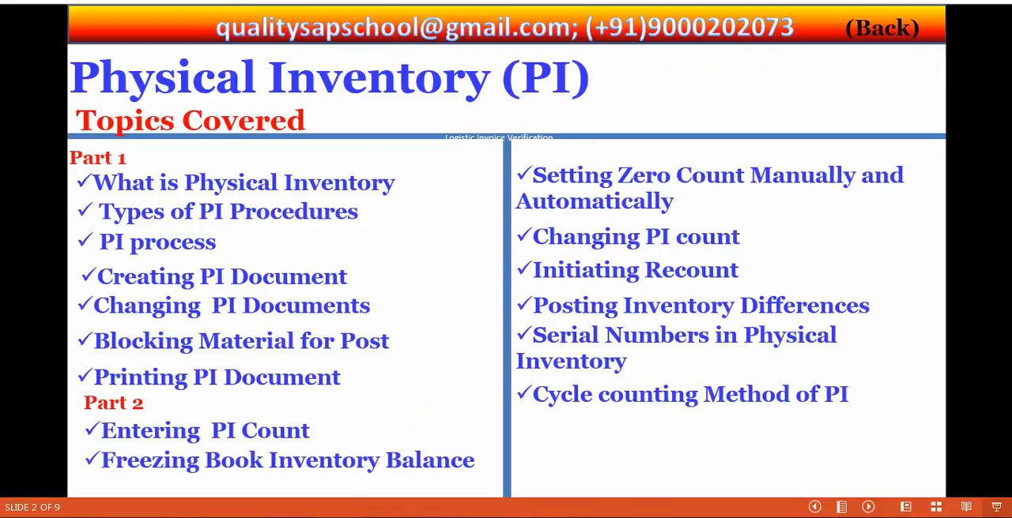
left_click(389, 517)
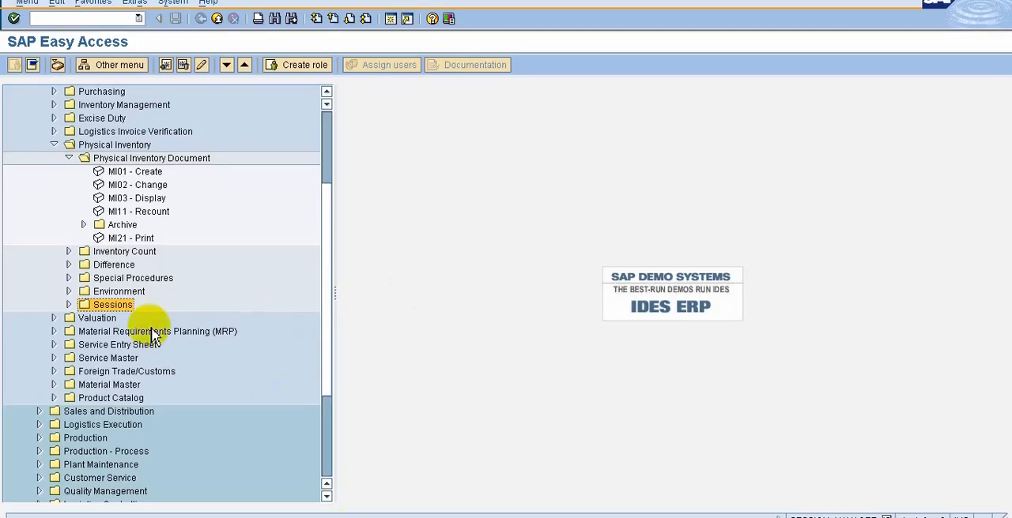
Start MI02 to change physical inventory document 100000010 and open its header data from the item list.
double_click(115, 185)
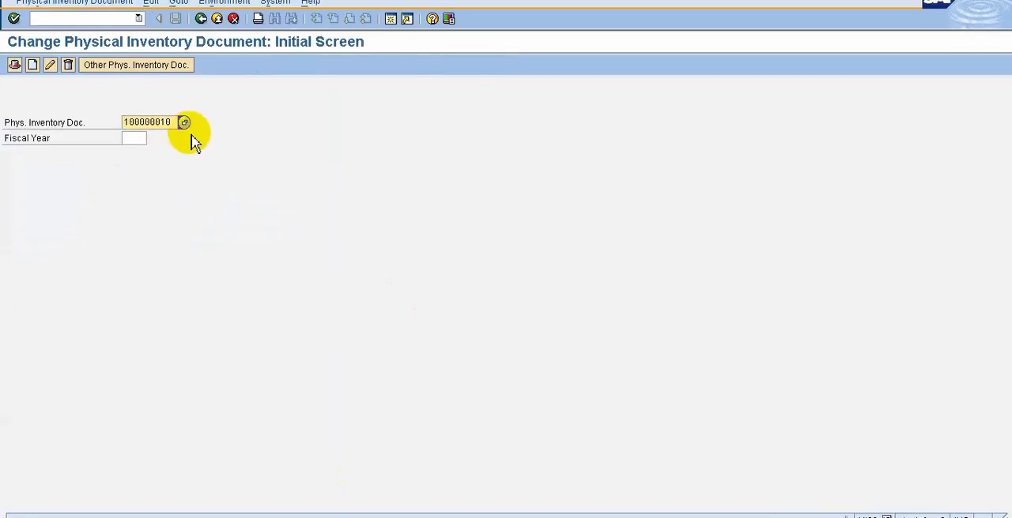
left_click(50, 66)
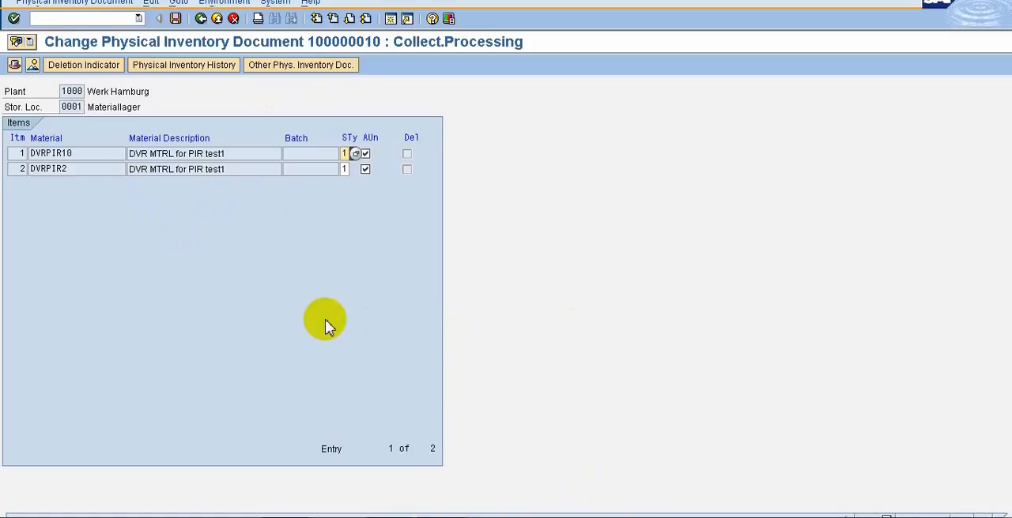
left_click(15, 65)
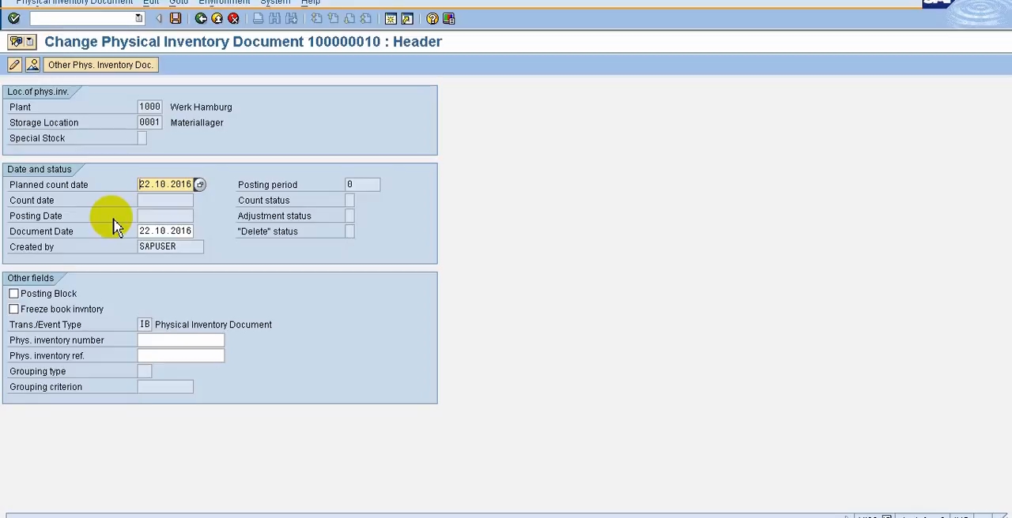
Go to the item overview of the document and open the entry of new items.
left_click(33, 66)
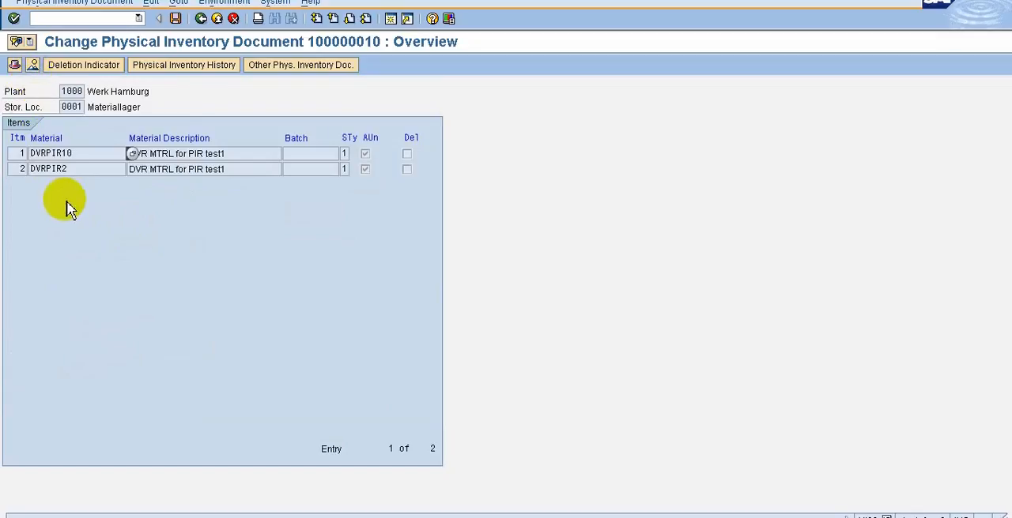
left_click(150, 2)
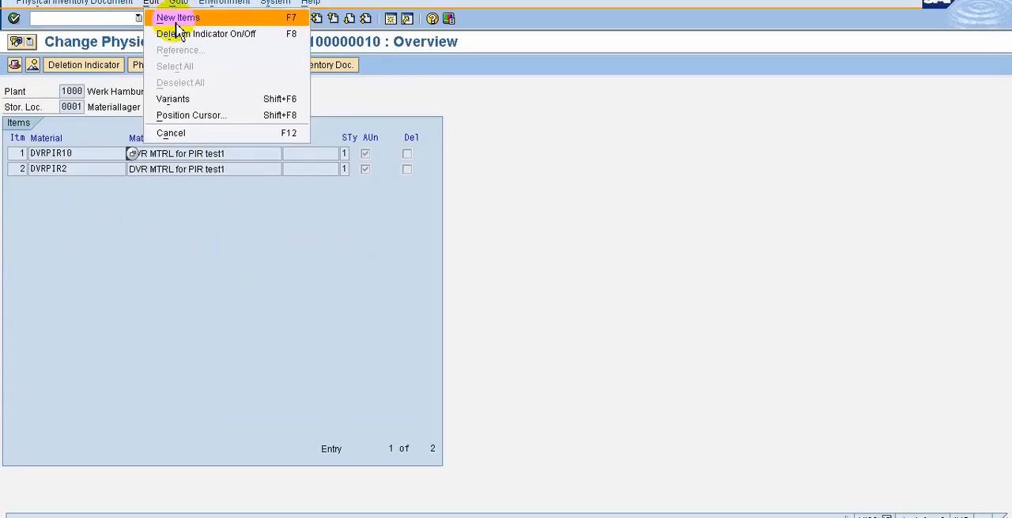
left_click(177, 19)
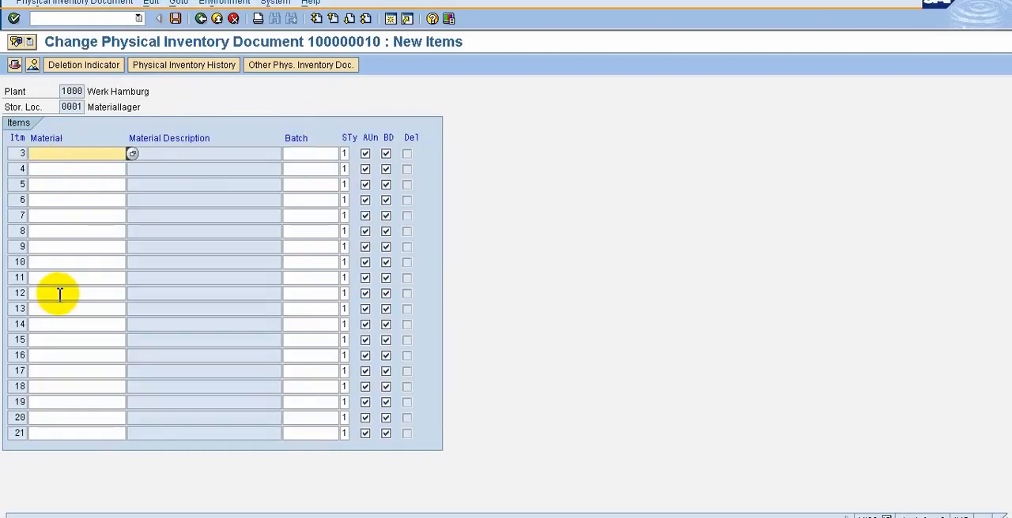
Switch the document to collective processing and look up the possible stock types for item DVRPIR10, keeping its current one.
left_click(151, 3)
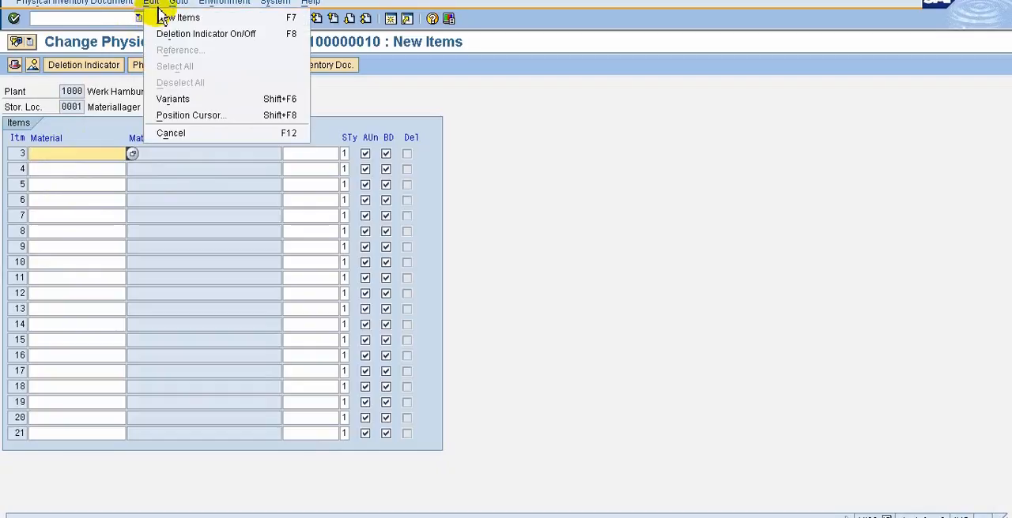
mouse_move(189, 5)
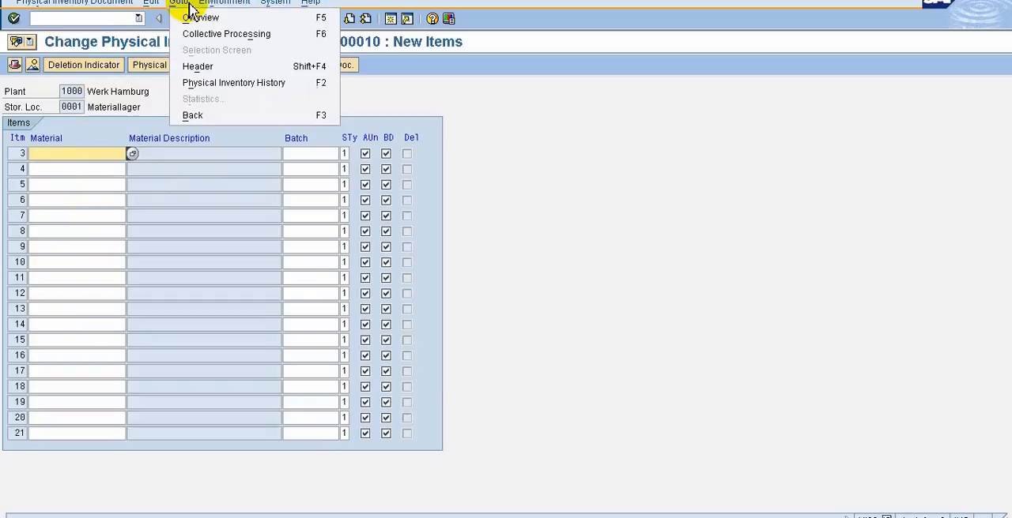
left_click(207, 42)
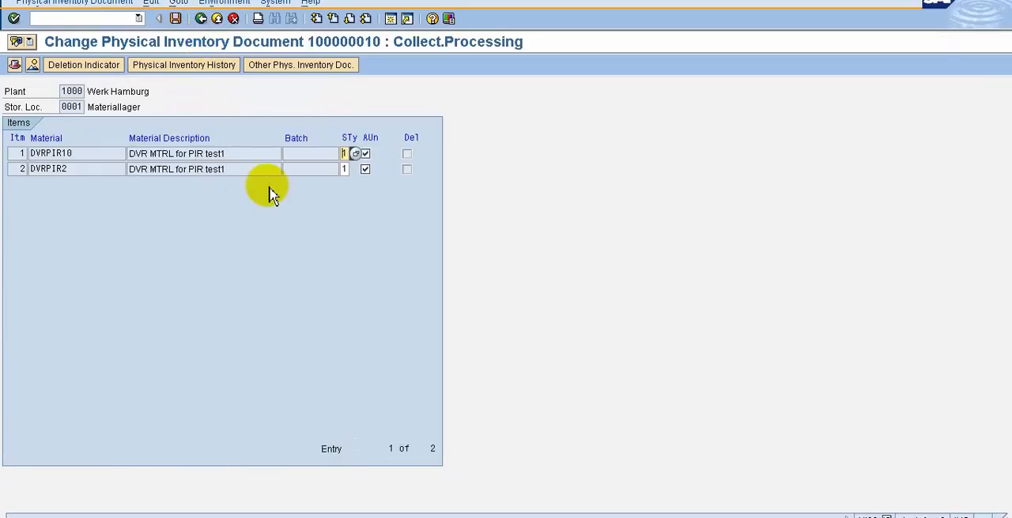
left_click(355, 155)
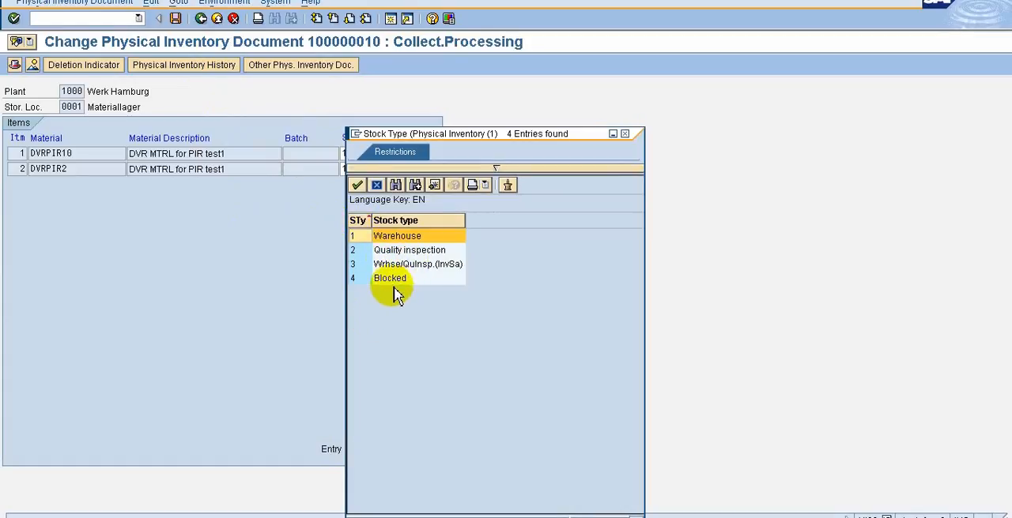
left_click(377, 187)
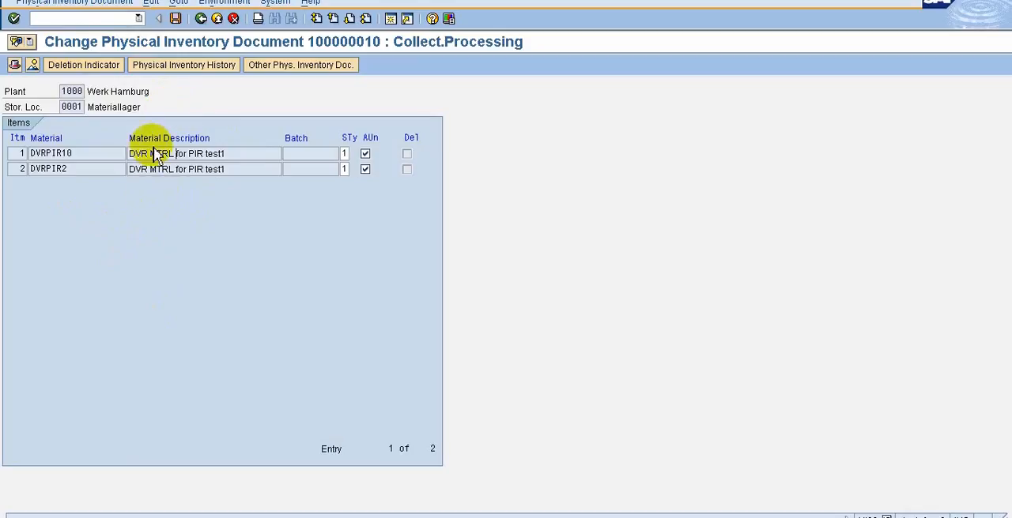
Save physical inventory document 100000010 and leave MI02 for the SAP Easy Access menu.
left_click(177, 21)
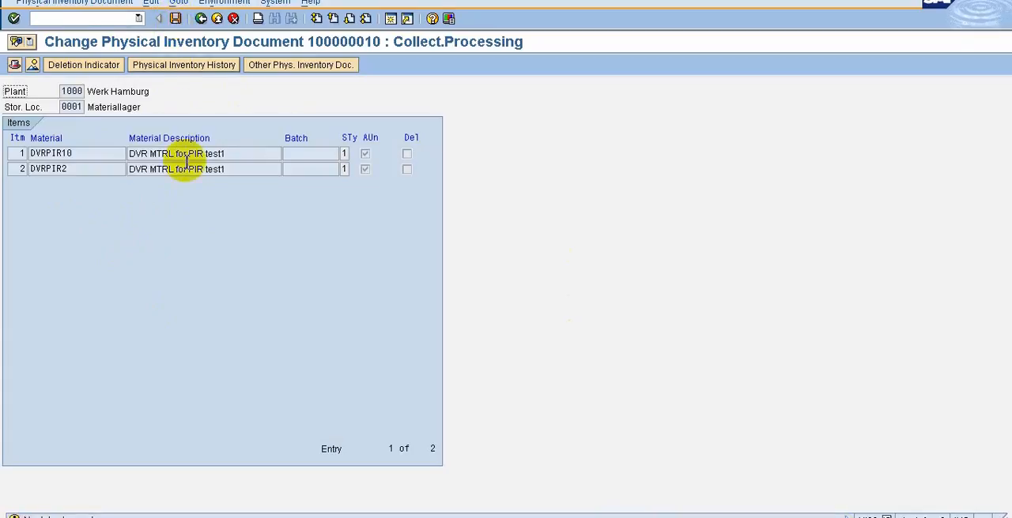
left_click(201, 18)
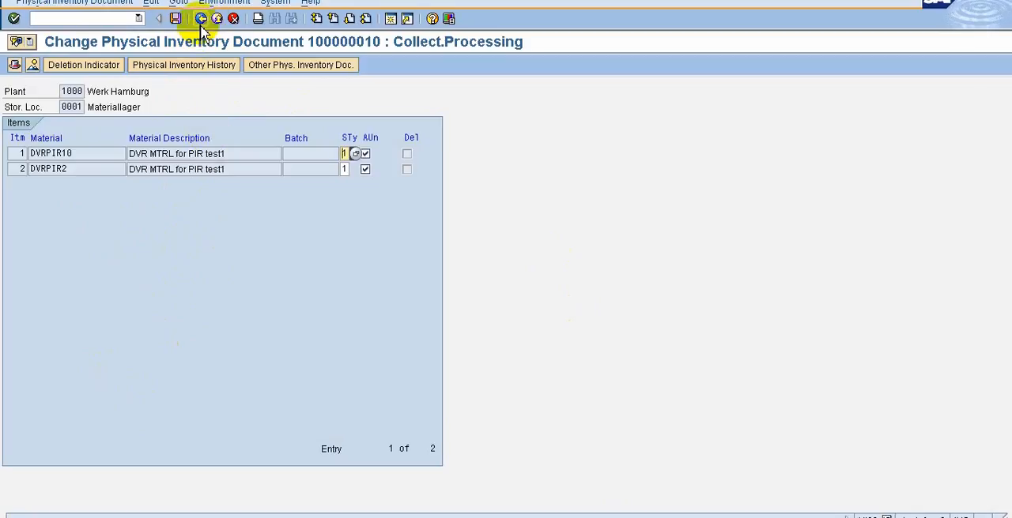
left_click(201, 18)
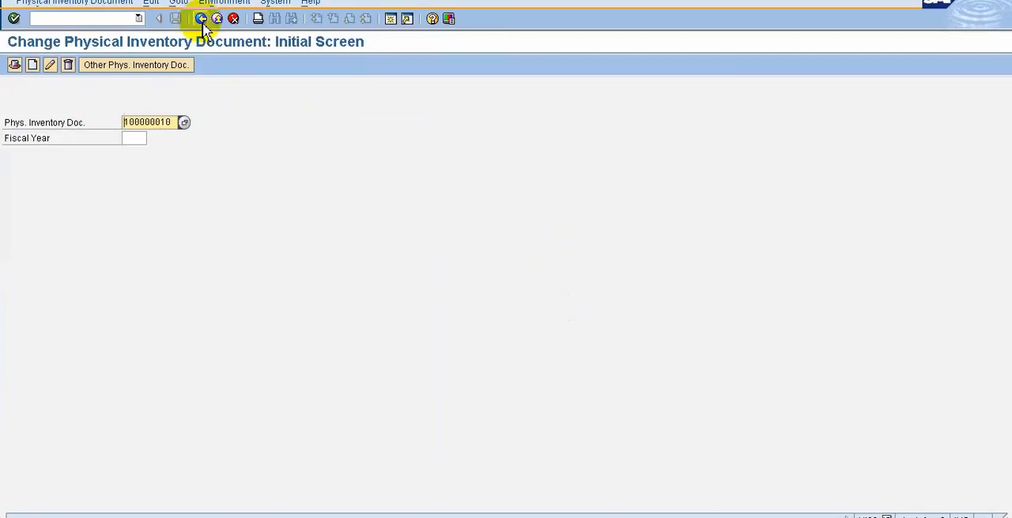
left_click(201, 19)
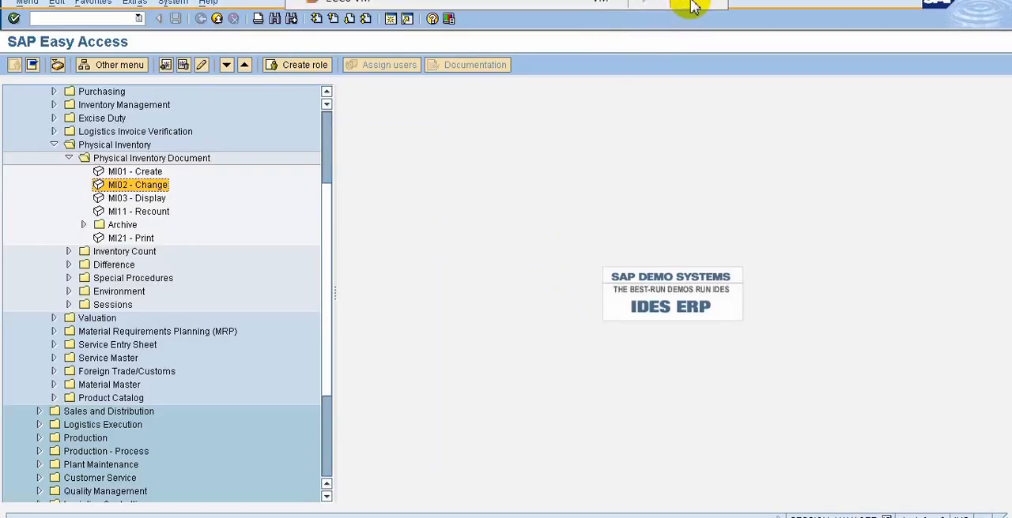
Switch to the slide show to review the physical inventory topics and return to the SAP session.
left_click(680, 2)
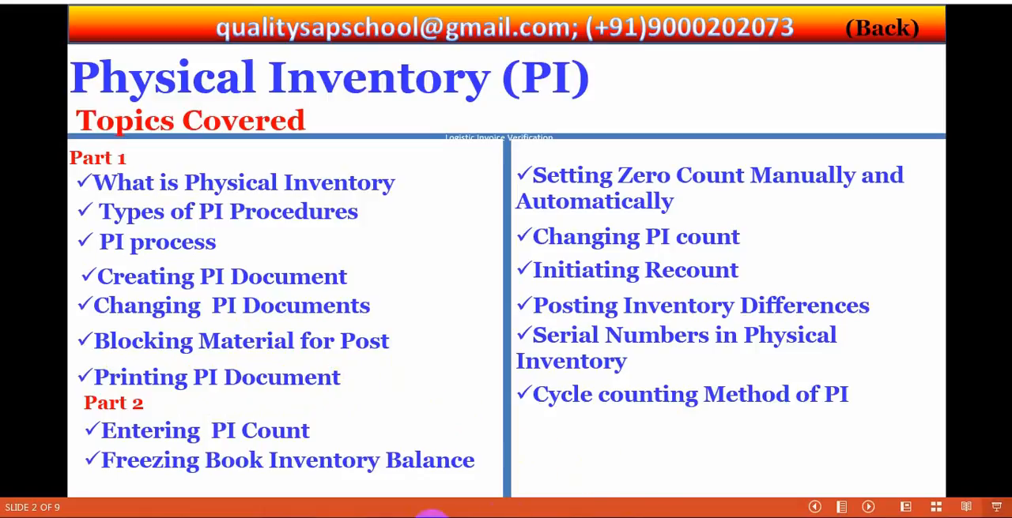
left_click(296, 411)
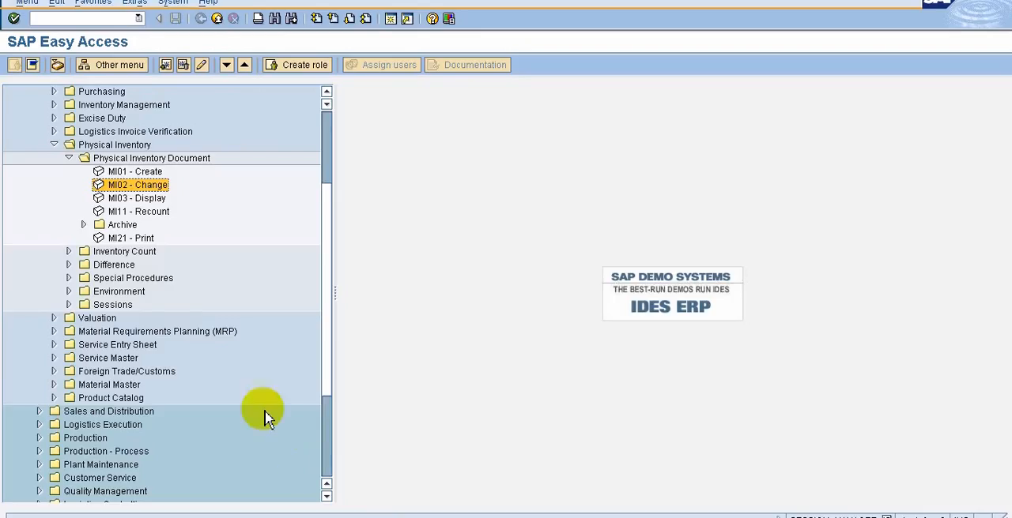
Run MI21 for physical inventory document 100000010 in plant 1000 with no storage location, and preview its printout on output device LP01.
double_click(118, 239)
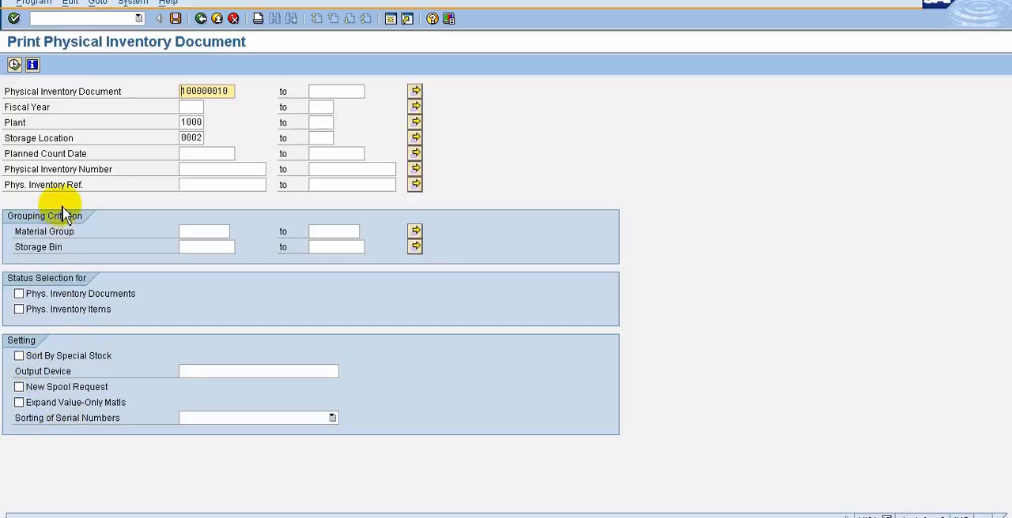
left_click(15, 65)
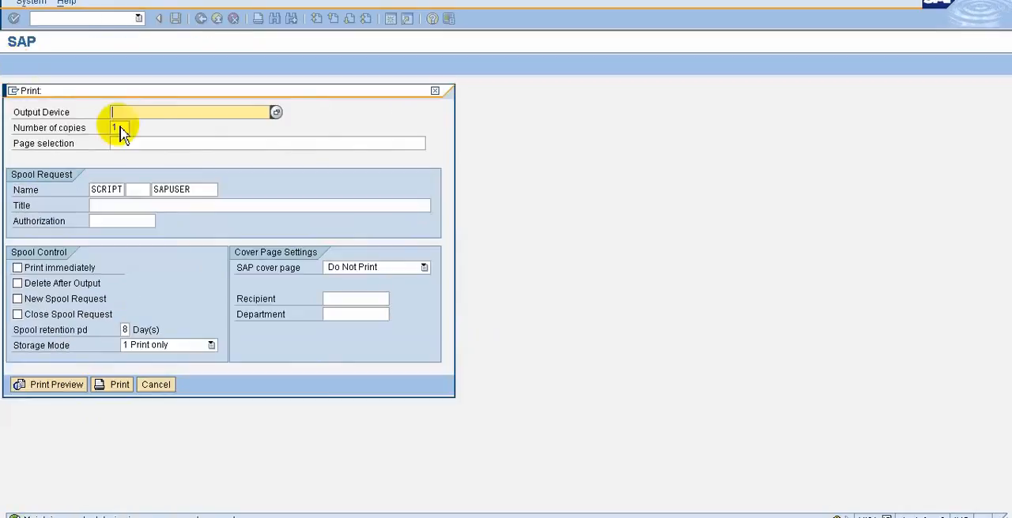
left_click(117, 115)
left_click(131, 127)
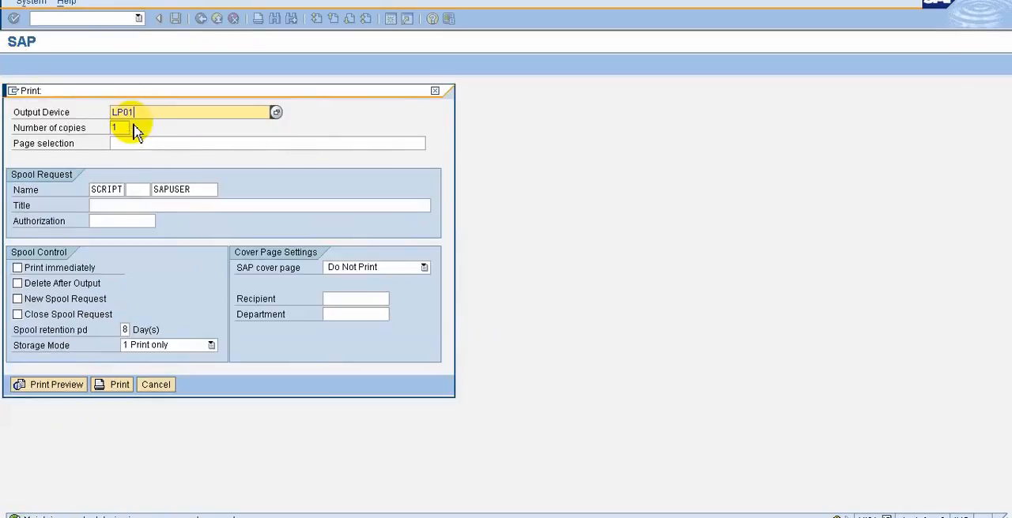
left_click(47, 387)
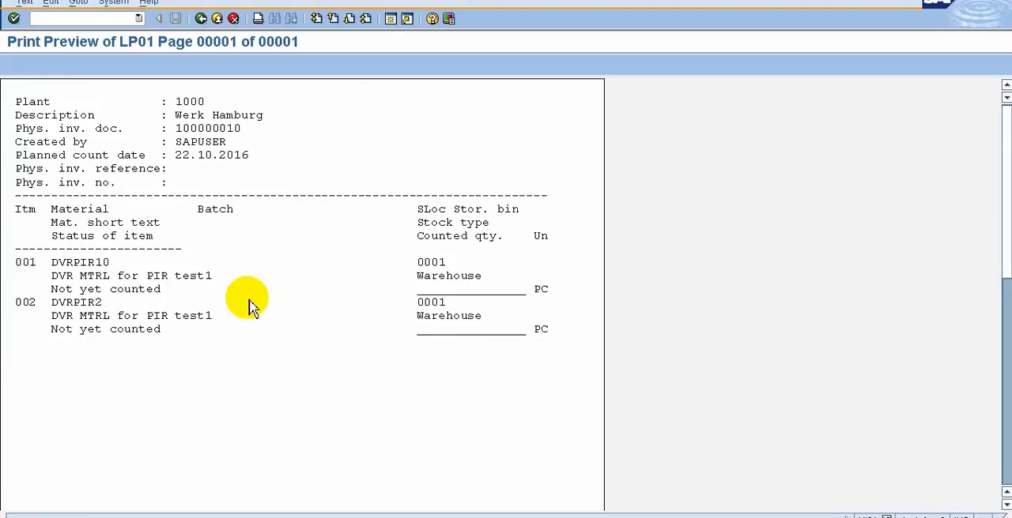
left_click(200, 18)
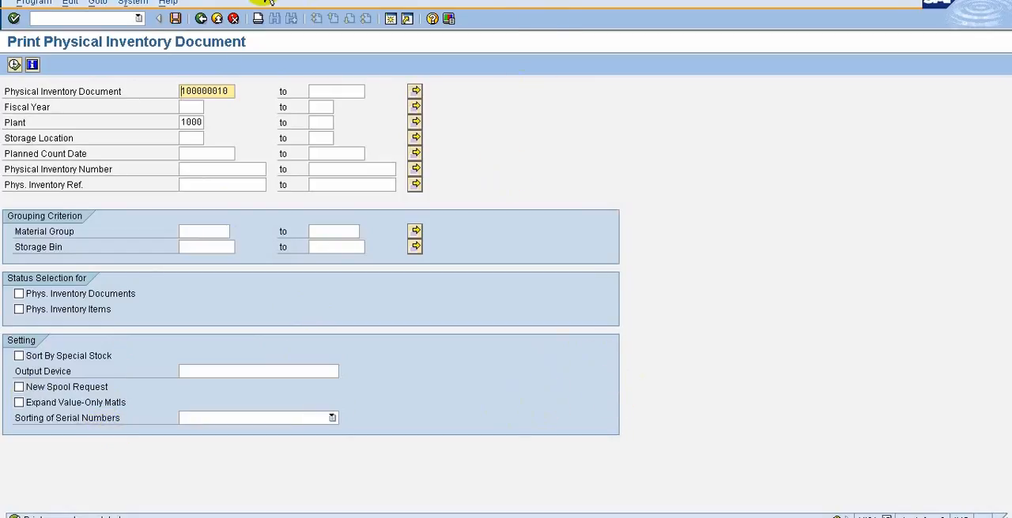
Switch from the SAP session to the slide listing the physical inventory topics.
mouse_move(711, 0)
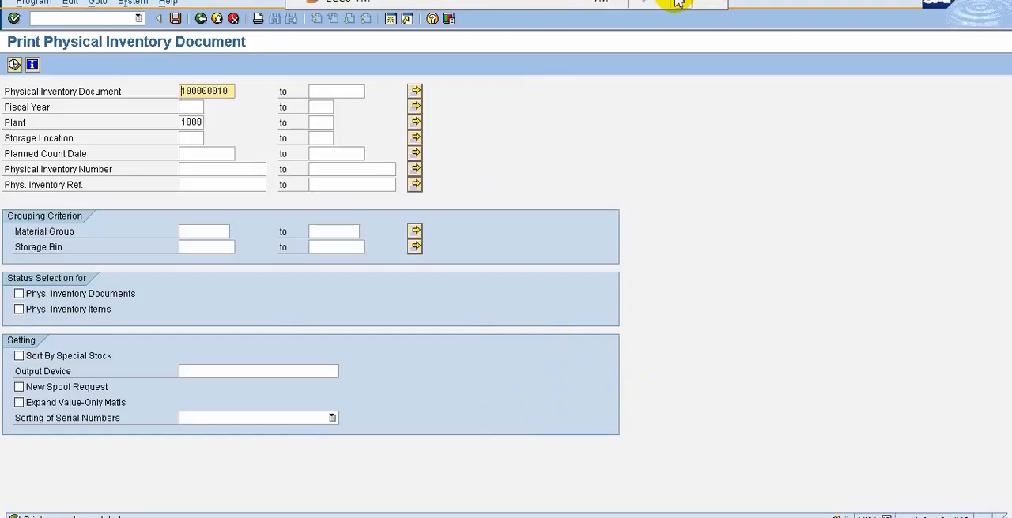
left_click(686, 4)
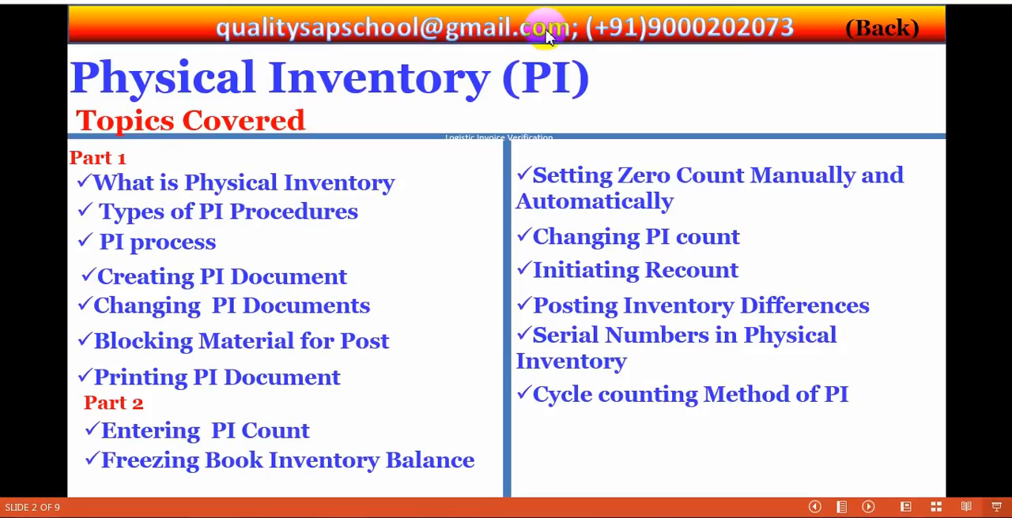